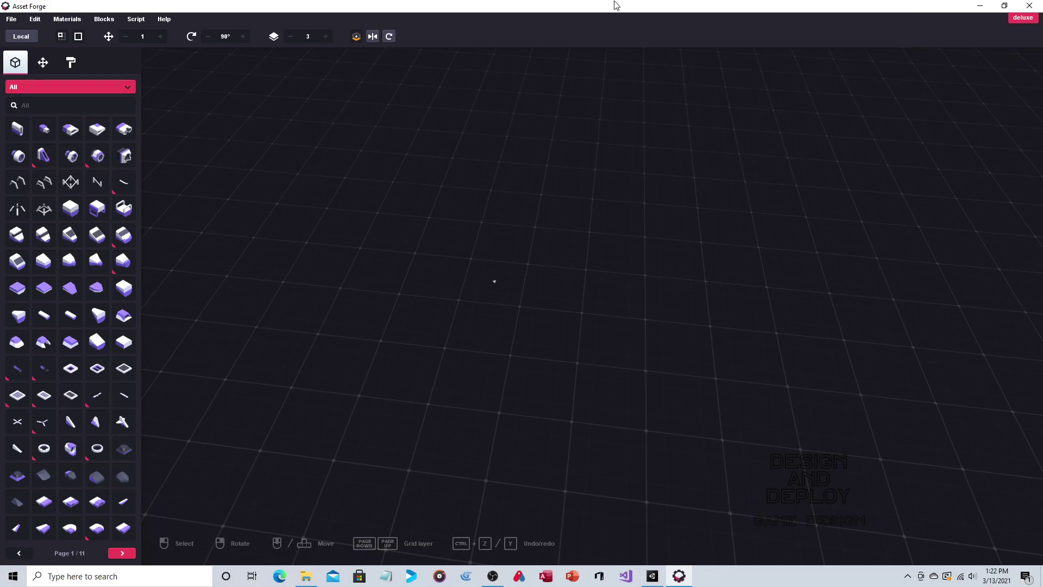
Examine the block category list and the transform and paint tools.
left_click(47, 87)
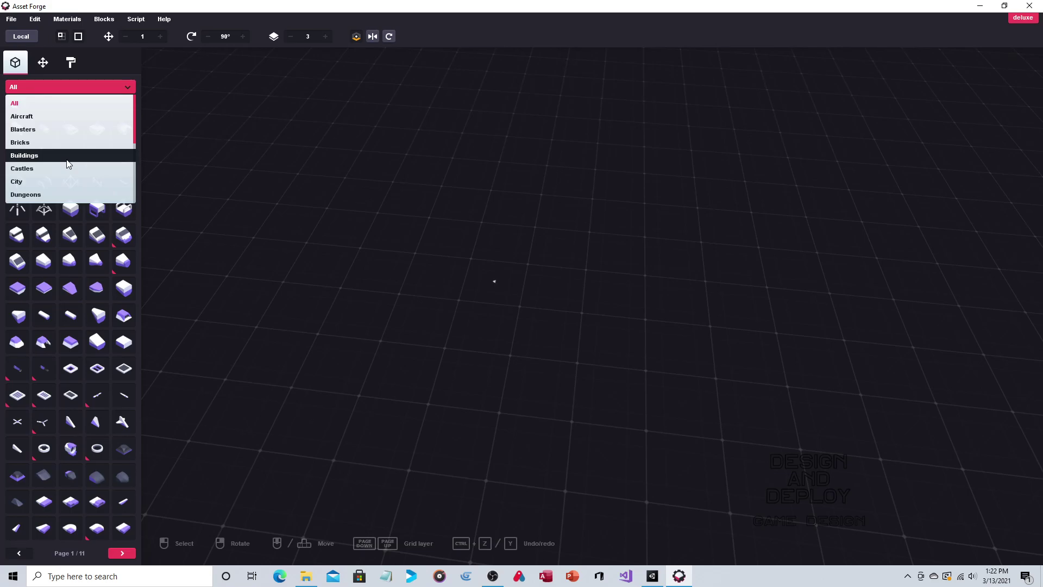
scroll(85, 169, "down", 5)
scroll(86, 168, "up", 5)
left_click(43, 64)
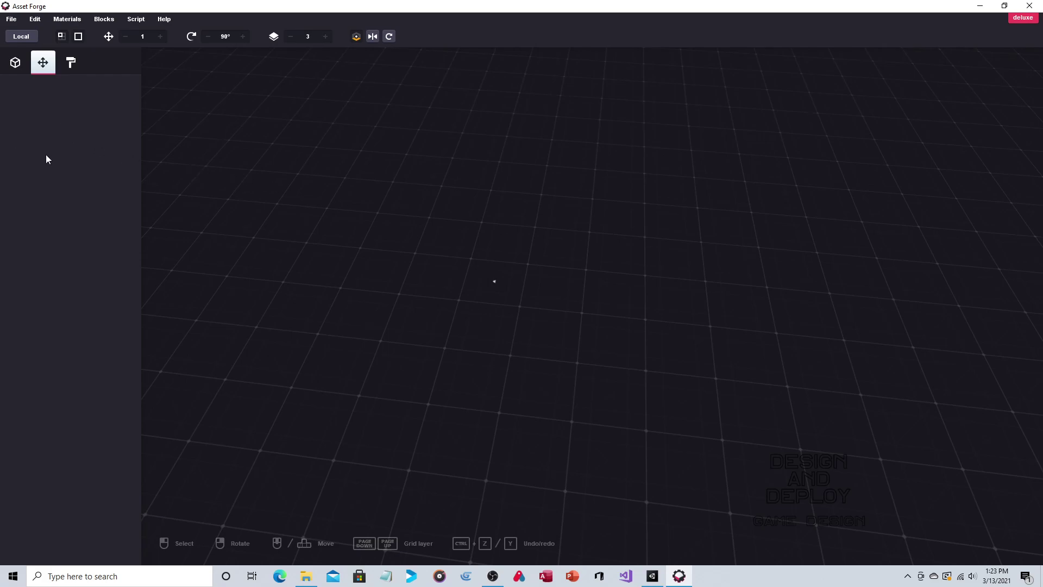
left_click(73, 64)
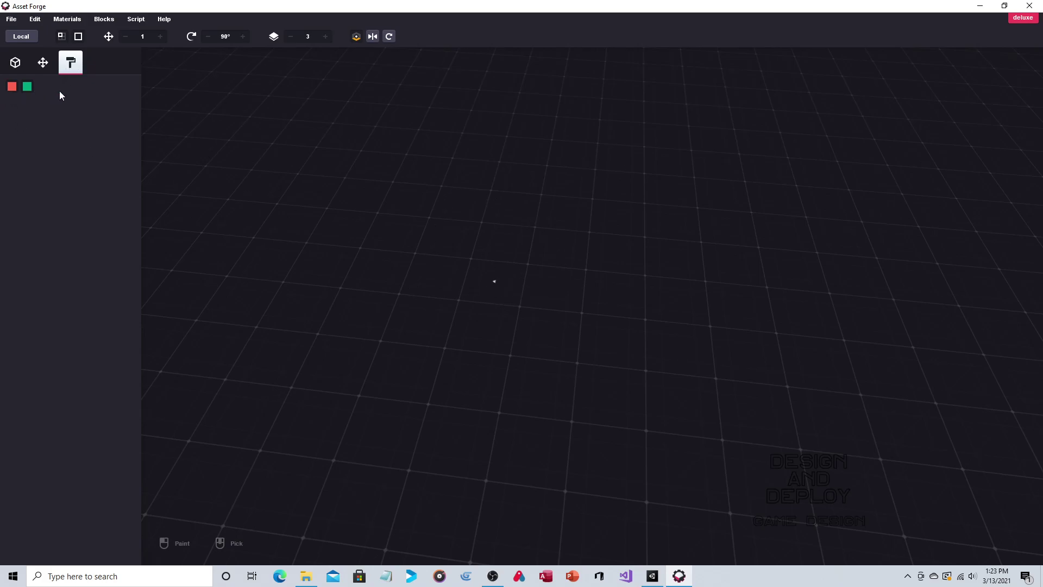
left_click(15, 63)
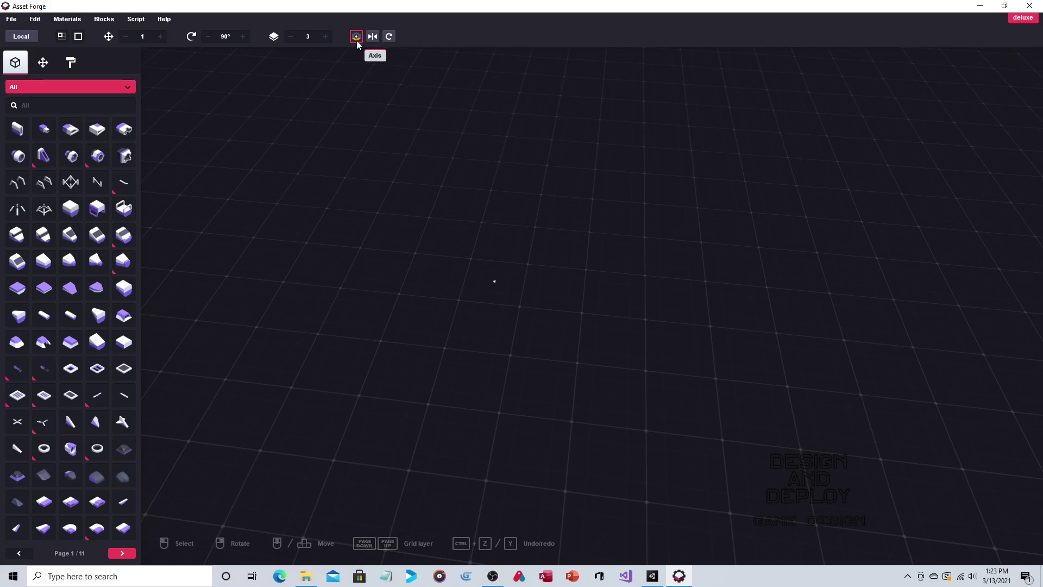
left_click(372, 37)
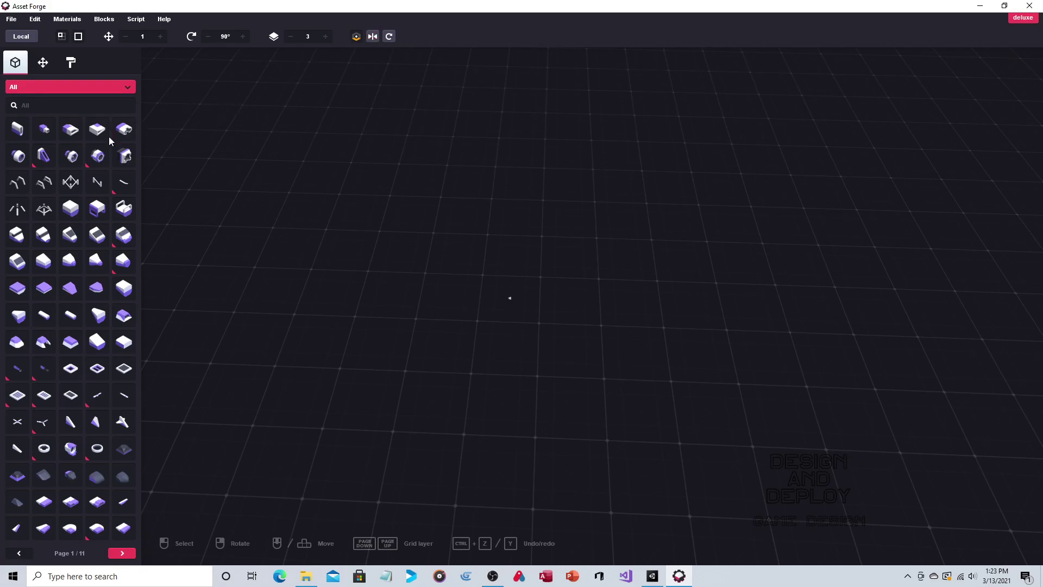
Place the hollow white block with the sloped side and purple panel on the grid and view it from several angles.
left_click(76, 131)
left_click(492, 296)
right_click_drag(491, 297, 603, 207)
right_click_drag(689, 285, 636, 216)
right_click_drag(663, 178, 700, 189)
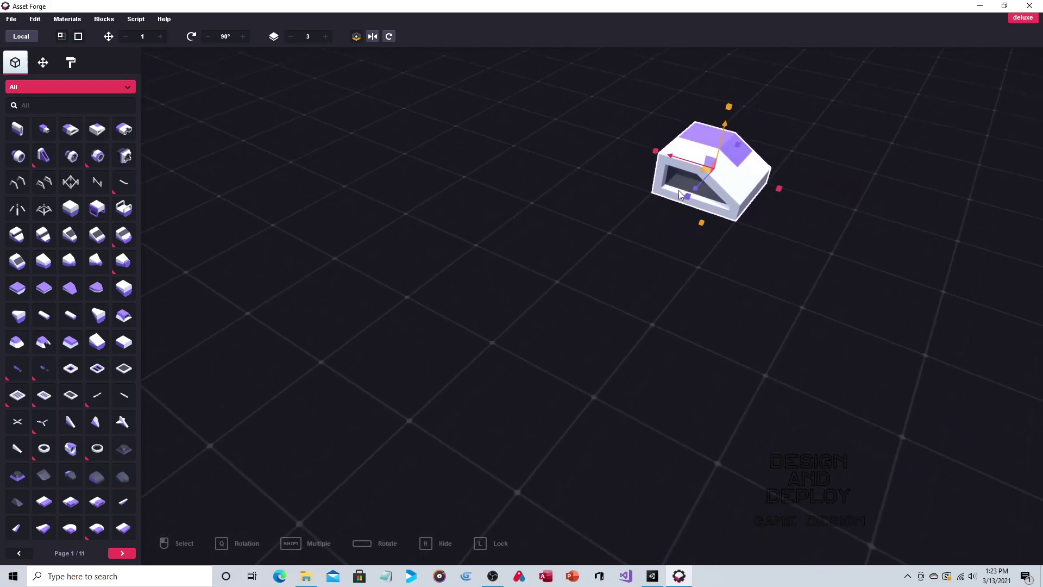
right_click_drag(759, 137, 606, 255)
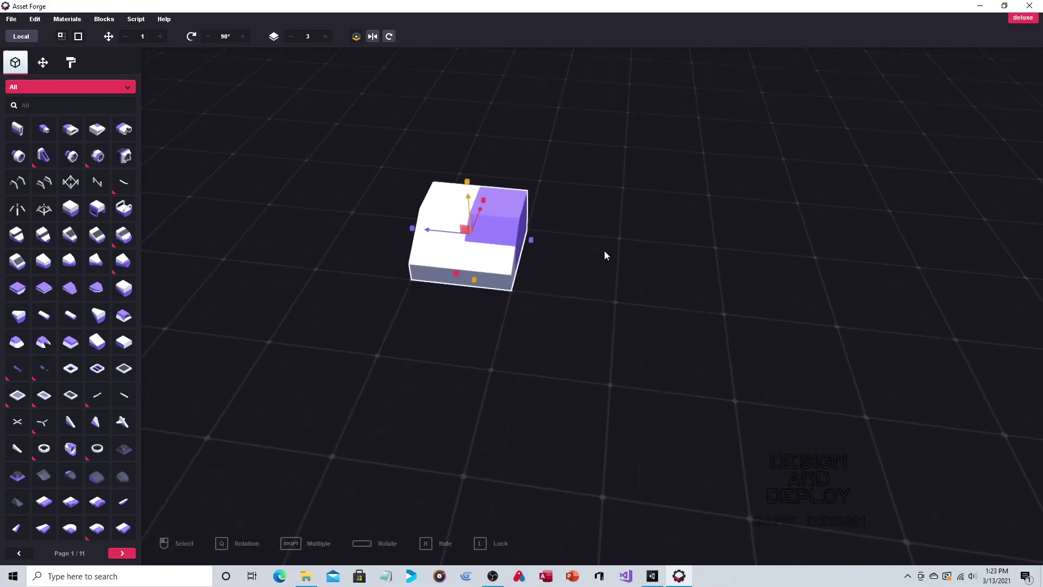
Place a second copy of the sloped block beside the first and mirror it so the purple panels meet.
left_click(71, 130)
left_click(588, 261)
left_click(376, 38)
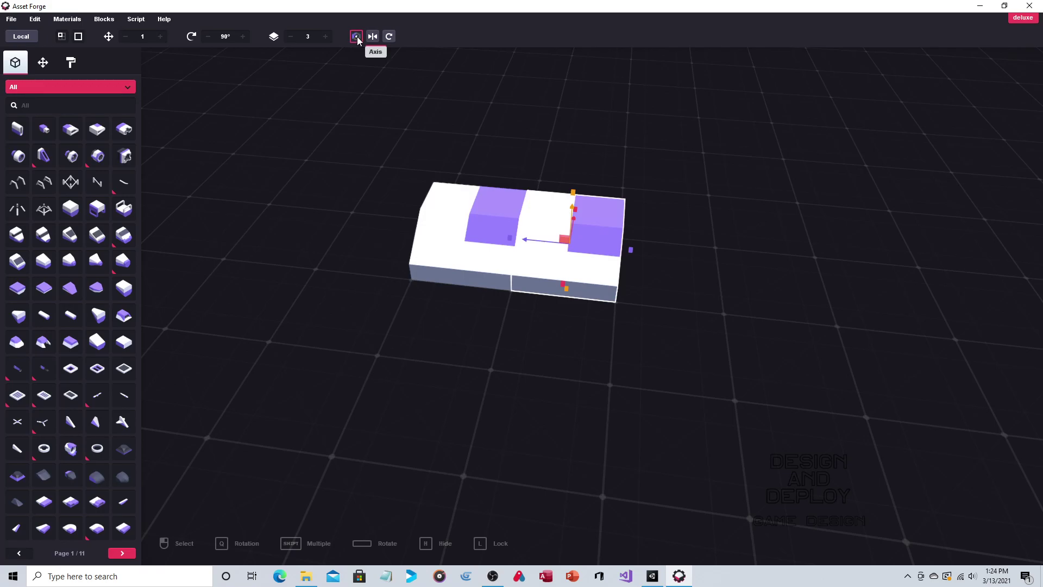
left_click(372, 38)
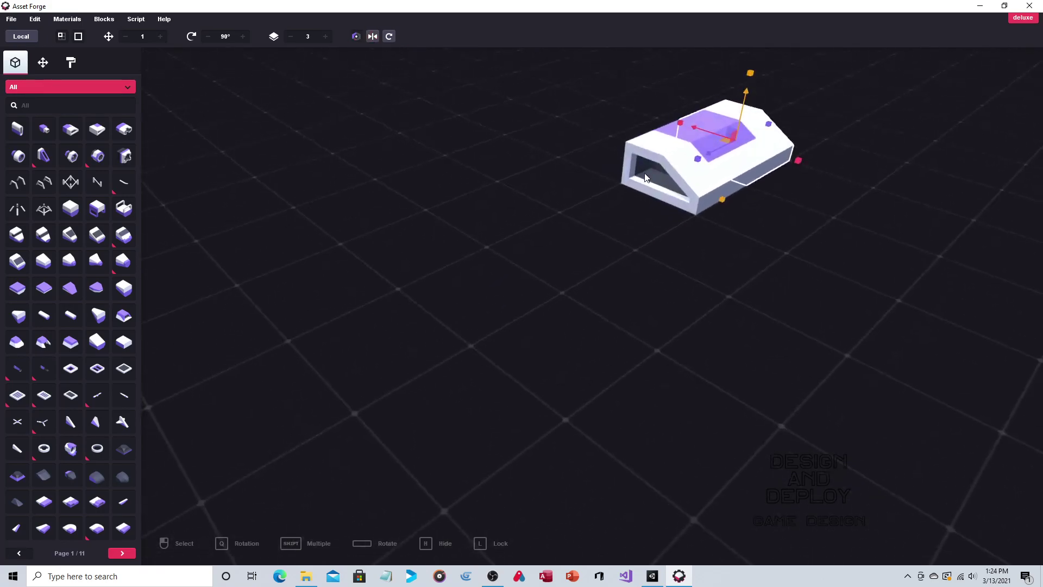
Inspect the mirrored pair of blocks from both ends and from the front.
right_click_drag(645, 178, 390, 210)
left_click(449, 264)
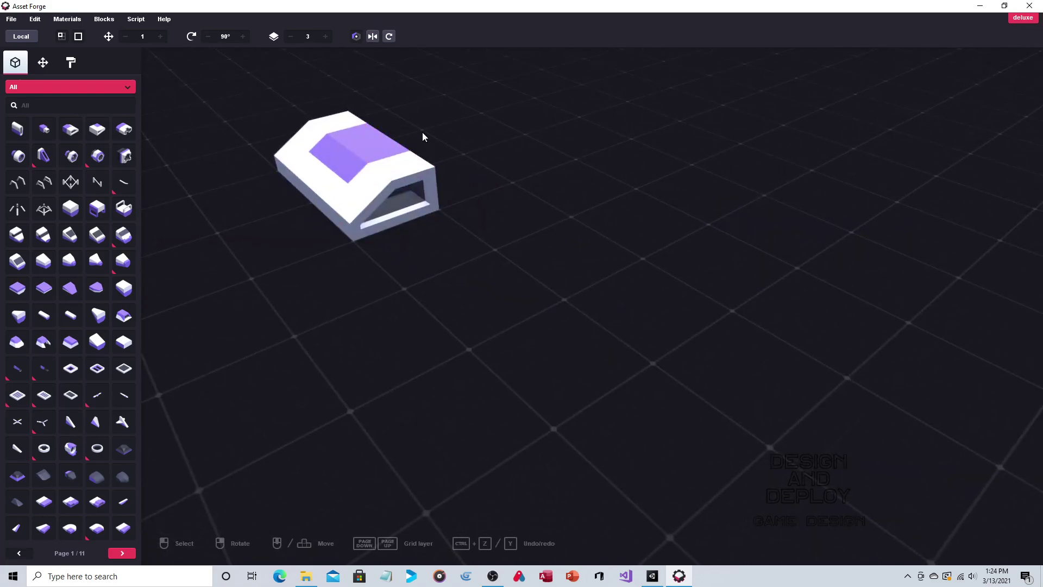
right_click_drag(422, 97, 487, 170)
left_click(417, 237)
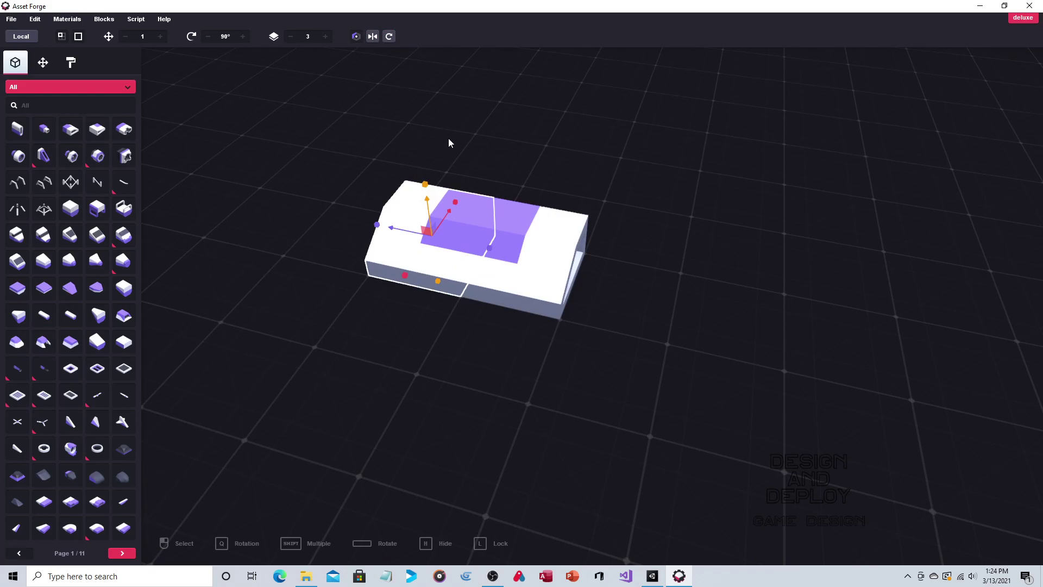
right_click_drag(448, 143, 488, 138)
left_click(487, 138)
right_click_drag(421, 71, 412, 76)
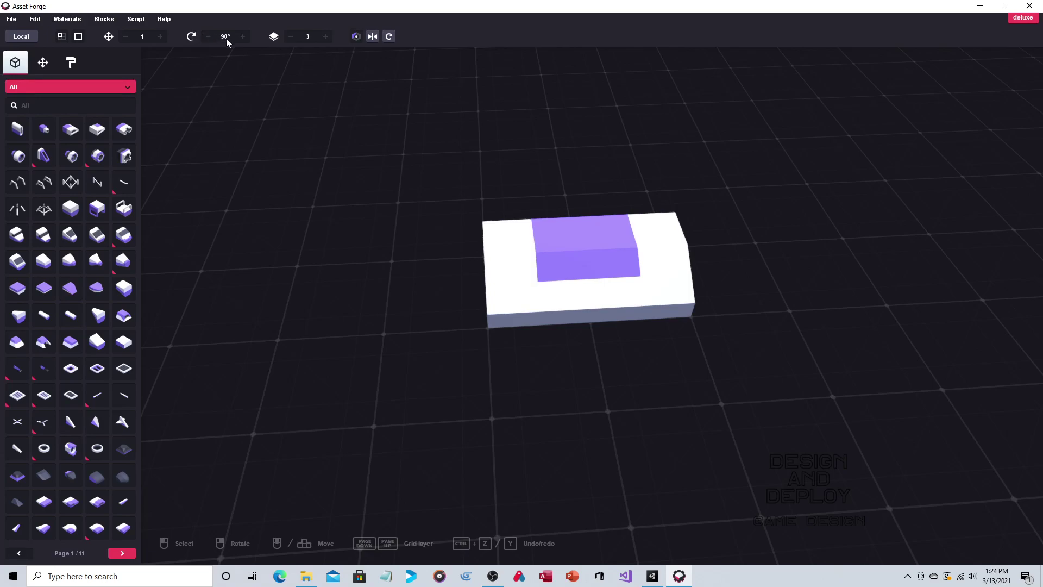
right_click_drag(246, 70, 240, 69)
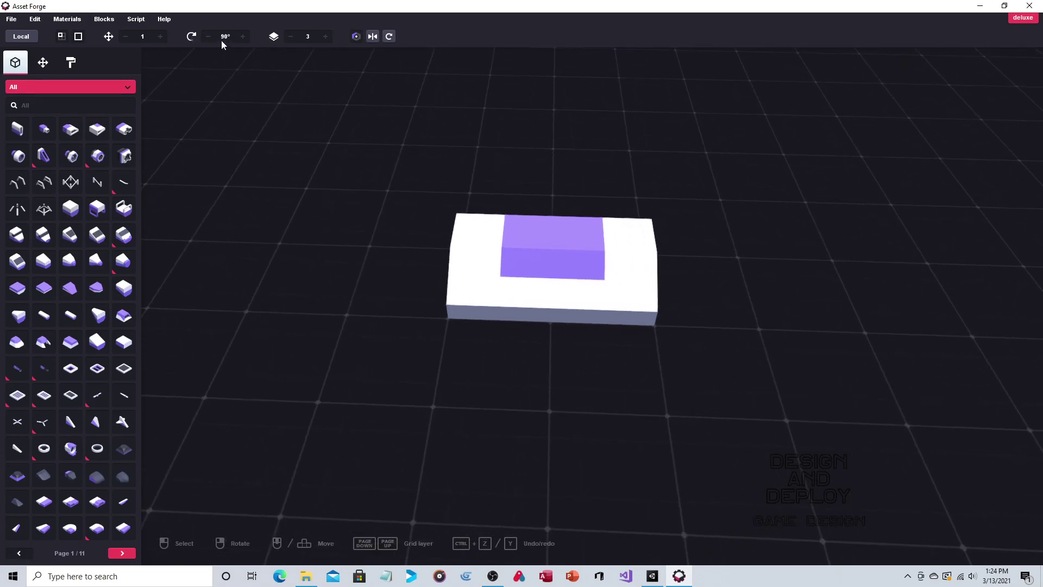
Try rotating one half of the mirrored pair in 45° increments, bringing it back to its original orientation.
left_click(634, 275)
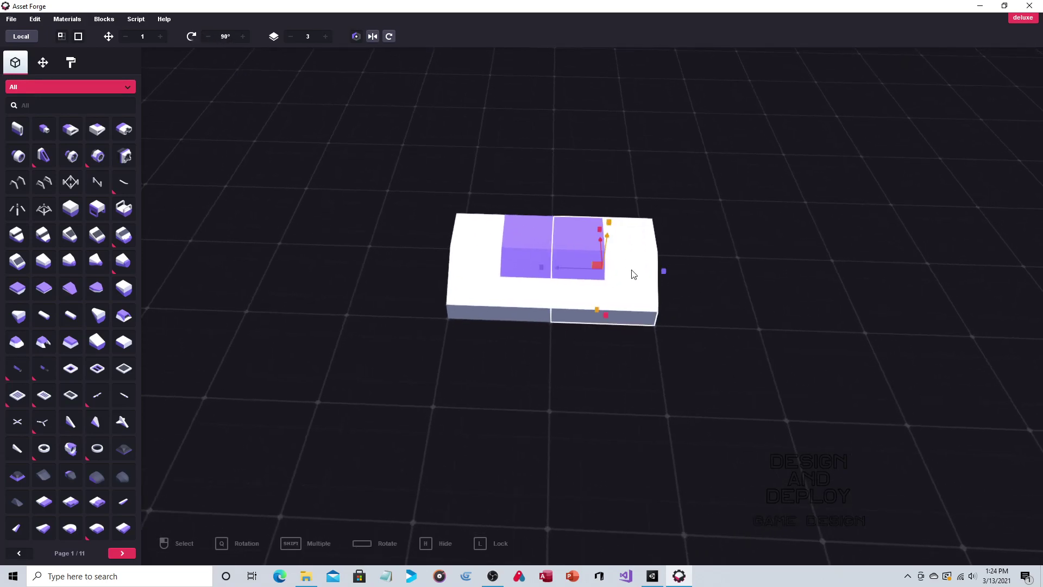
left_click(390, 35)
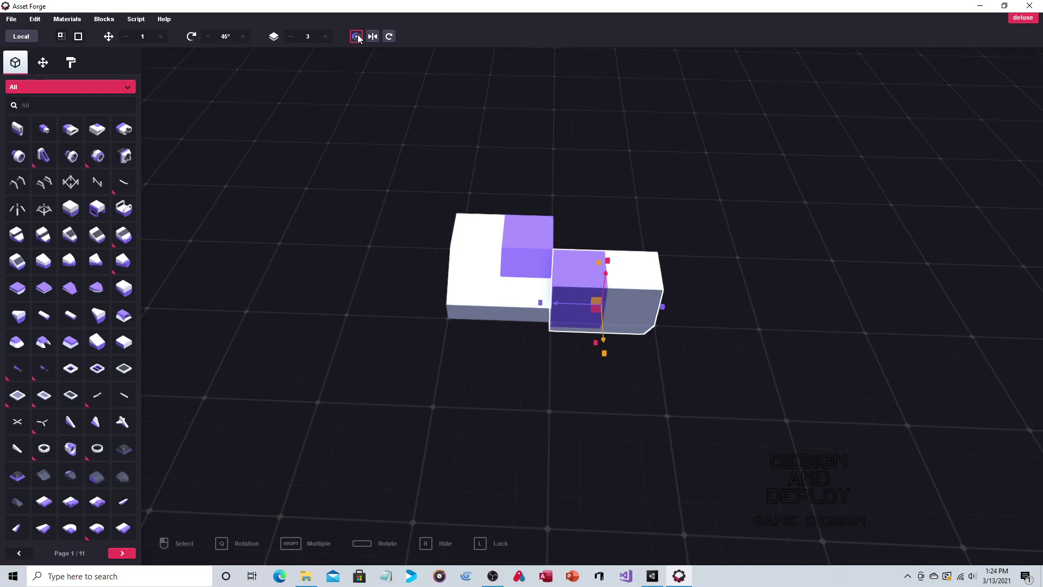
left_click(390, 37)
left_click(391, 36)
left_click(391, 36)
left_click(391, 36)
left_click(391, 36)
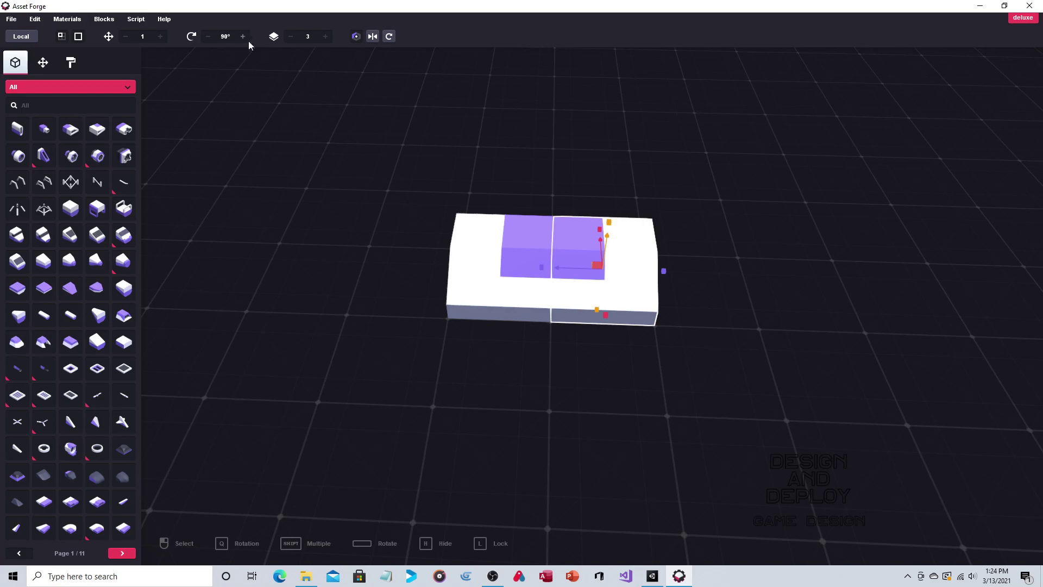
Delete both sloped blocks from the grid.
left_click(512, 251)
key("Delete")
left_click(591, 263)
key("Delete")
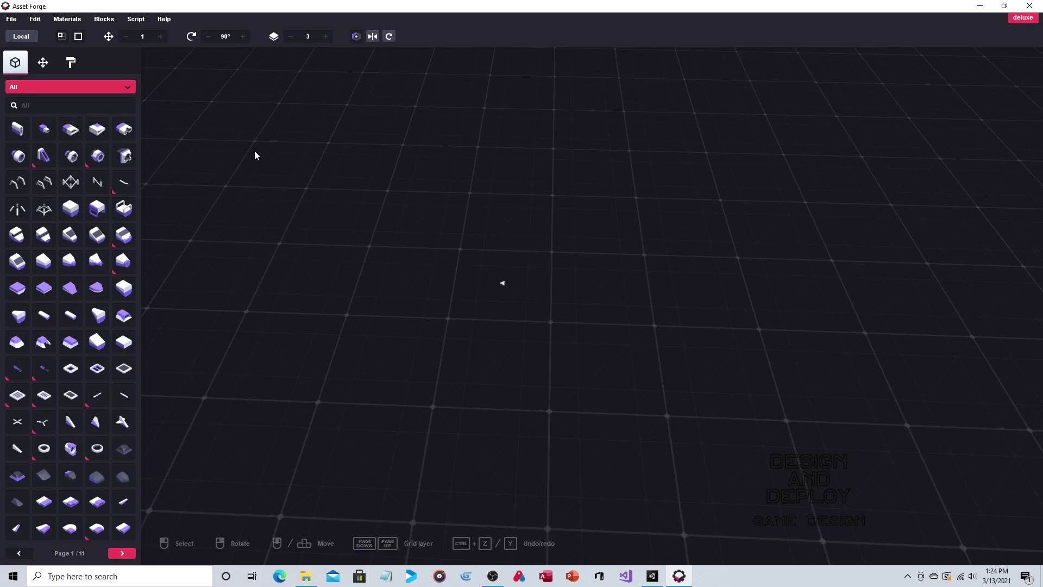
Switch the block library to the Golf category.
left_click(101, 87)
scroll(89, 162, "down", 3)
left_click(89, 168)
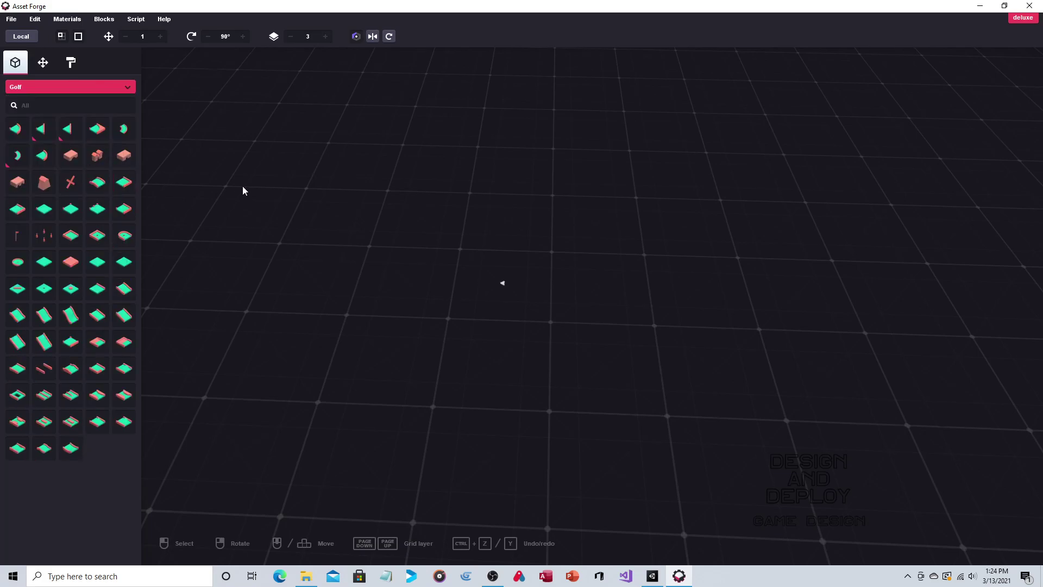
scroll(247, 190, "down", 2)
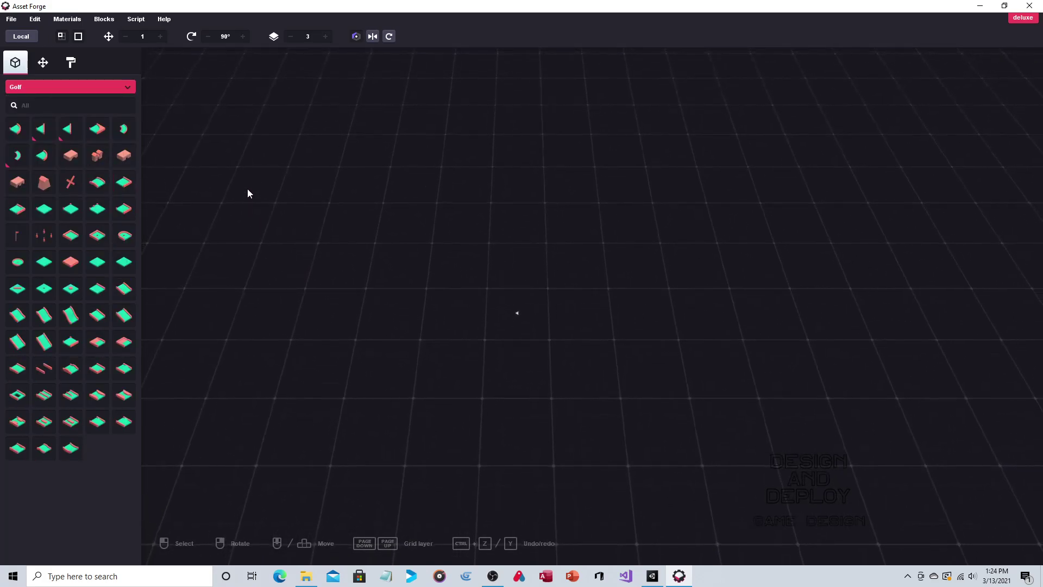
right_click_drag(248, 202, 248, 195)
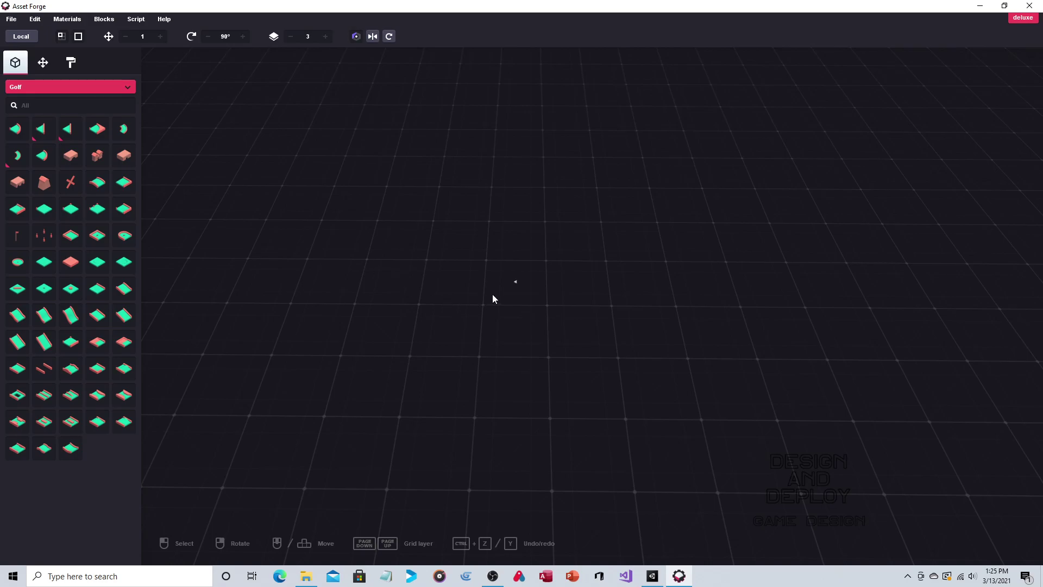
mouse_move(515, 285)
right_mouse_down()
mouse_move(530, 284)
mouse_move(512, 294)
right_mouse_up()
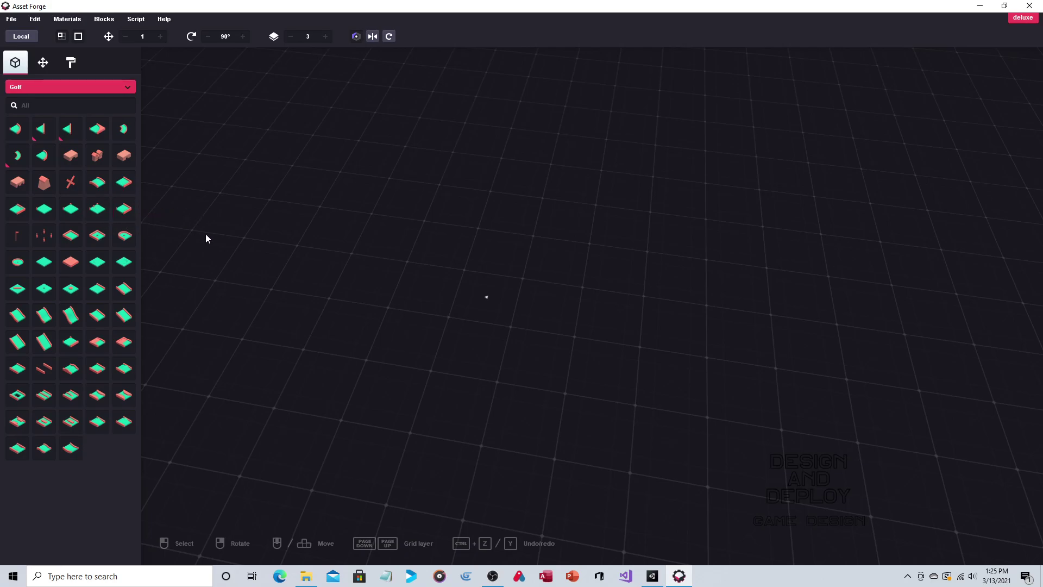
Place a square golf end tile with borders on three sides as the start of the course.
left_click(71, 238)
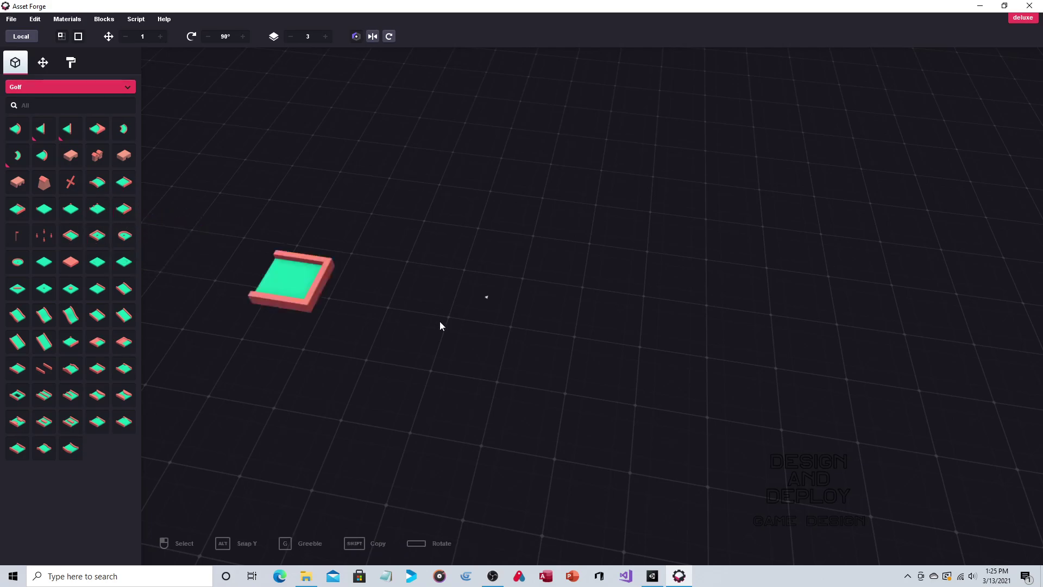
left_click(618, 325)
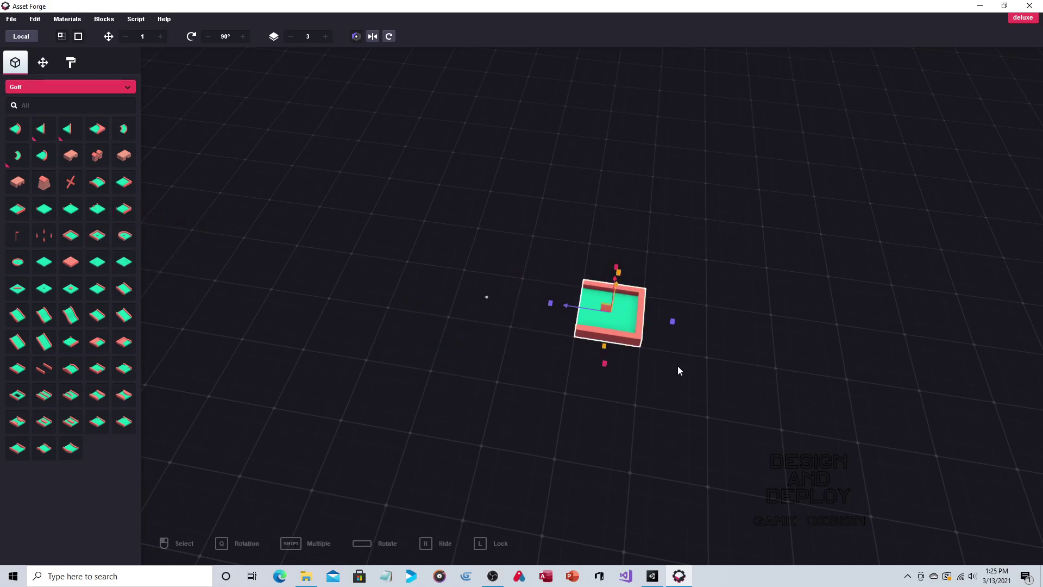
right_click_drag(623, 374, 534, 377)
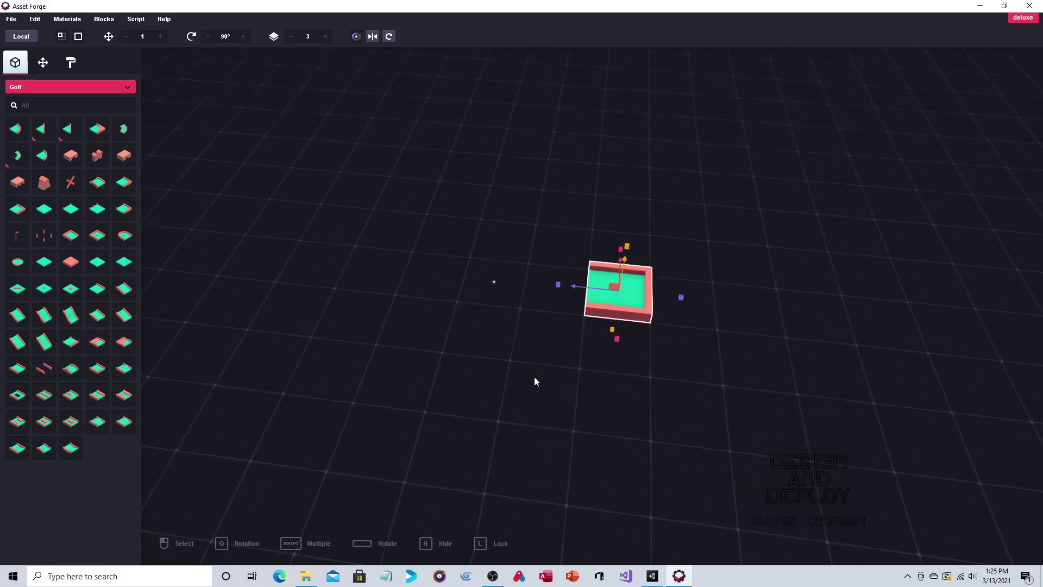
Extend the course from the open side of the end tile with three straight side-bordered golf tiles in a row.
left_click(18, 375)
left_click(553, 289)
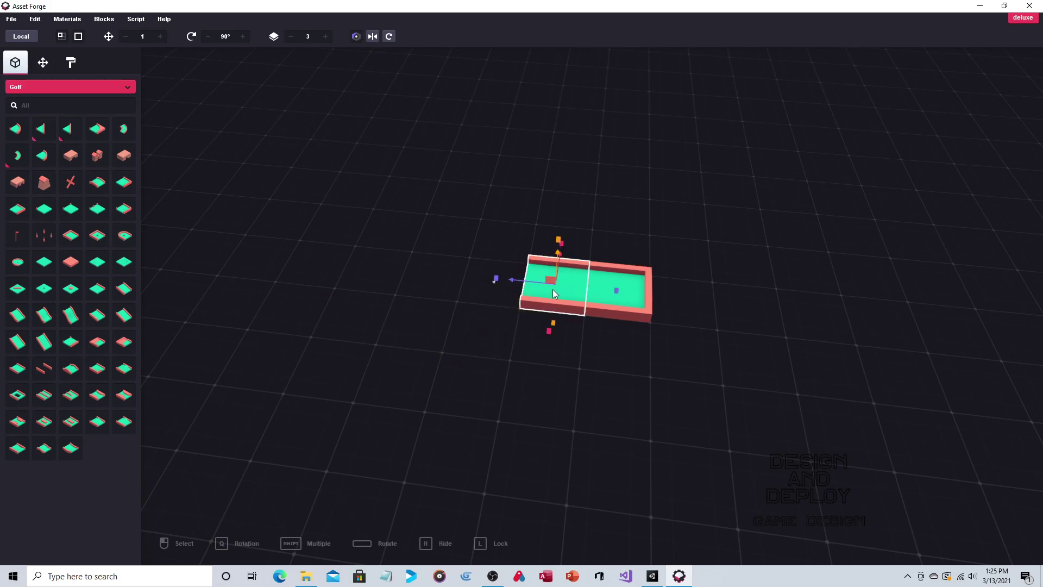
left_click(21, 373)
left_click(497, 294)
left_click(23, 379)
left_click(443, 280)
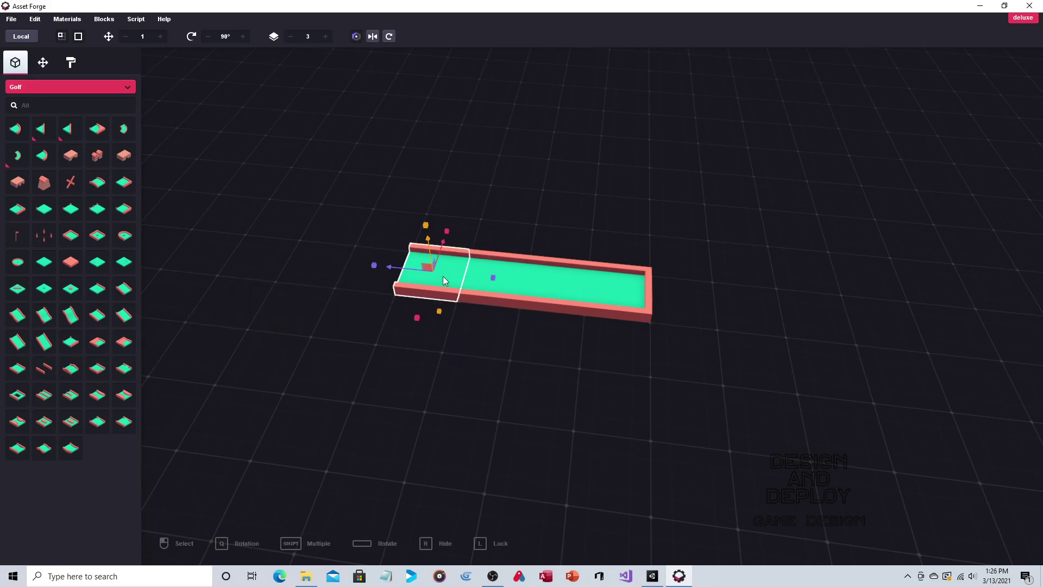
Add the square hole tile at the open end of the lane and rotate it about the vertical axis to close the course.
left_click(97, 235)
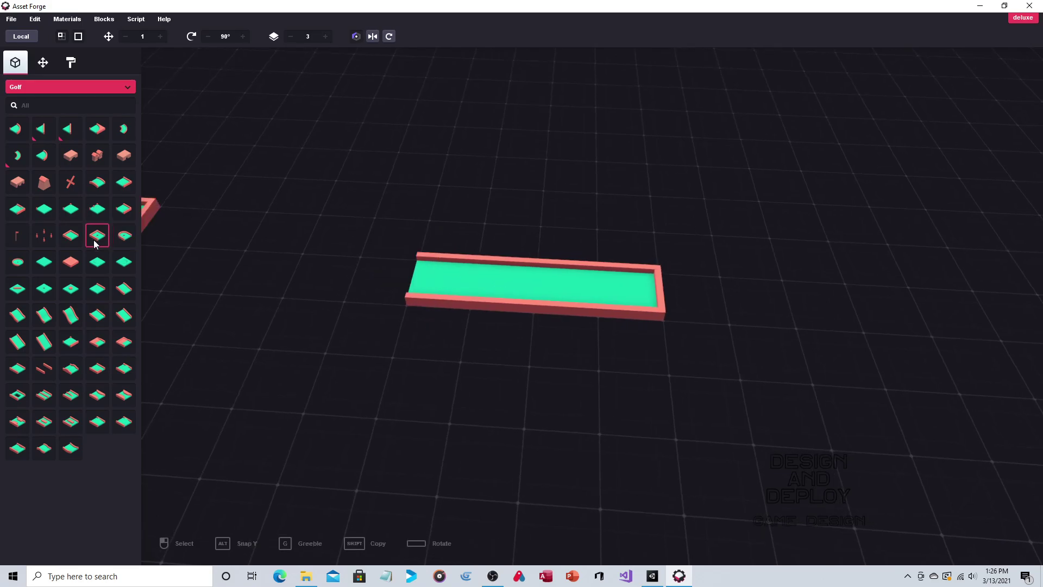
left_click(370, 278)
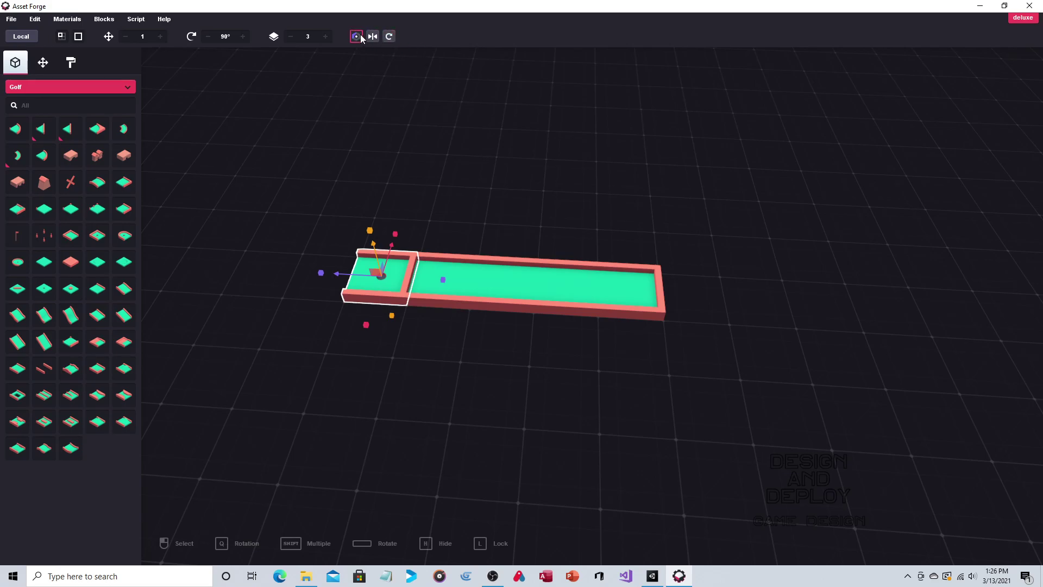
left_click(389, 37)
left_click(388, 36)
left_click(389, 37)
left_click(389, 37)
left_click(389, 36)
left_click(389, 36)
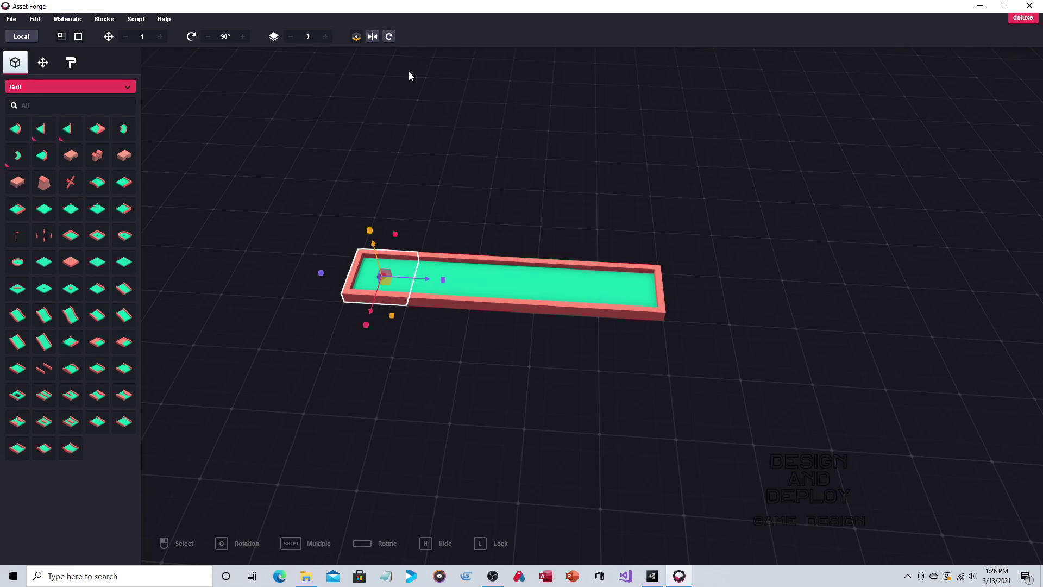
left_click(477, 234)
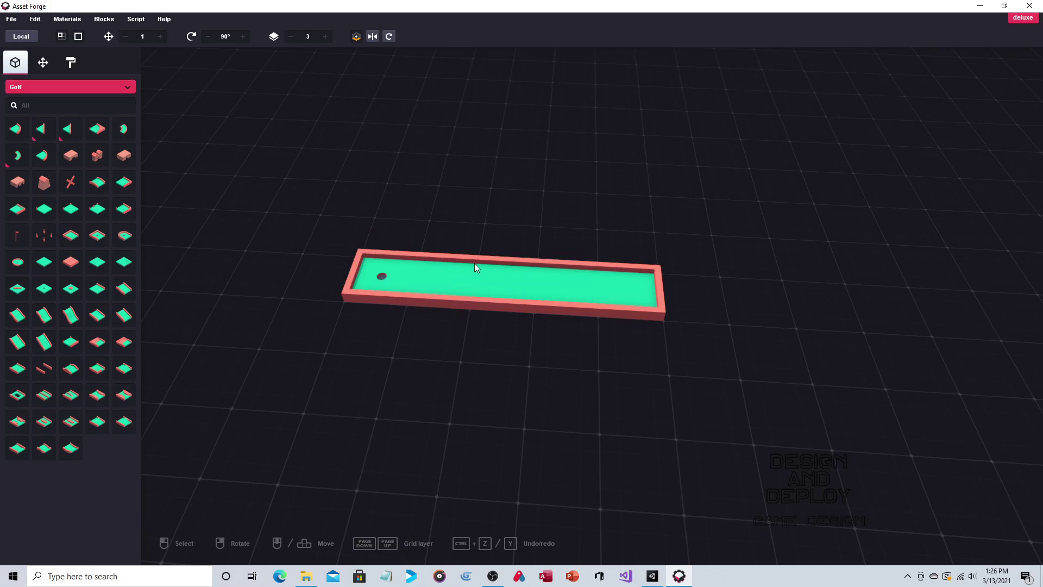
Replace the square hole tile with the rounded hole tile and rotate it 180° so its open side meets the lane.
right_click_drag(465, 223, 469, 224)
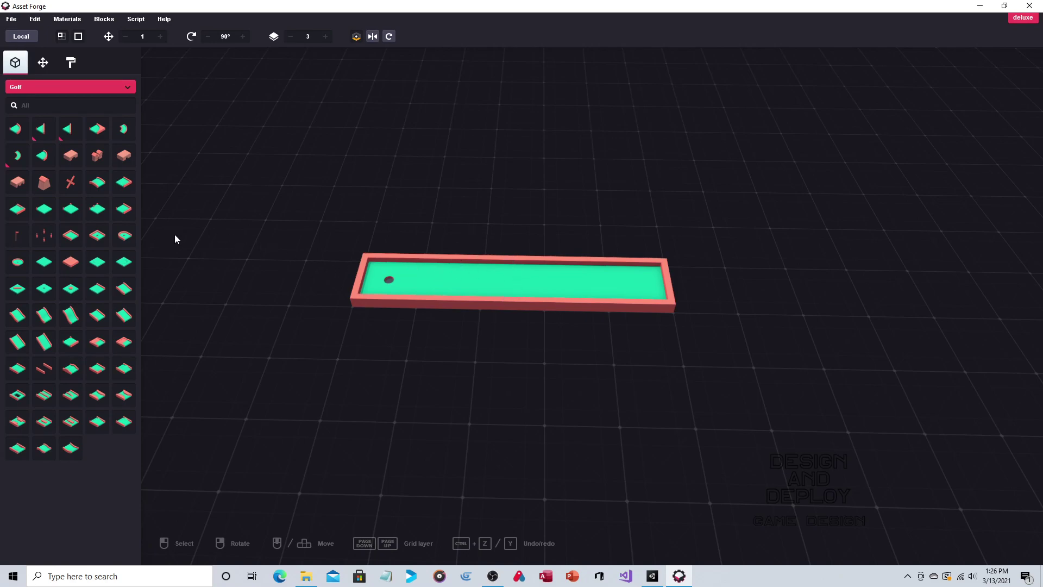
left_click(377, 282)
key("Delete")
left_click_drag(130, 241, 407, 285)
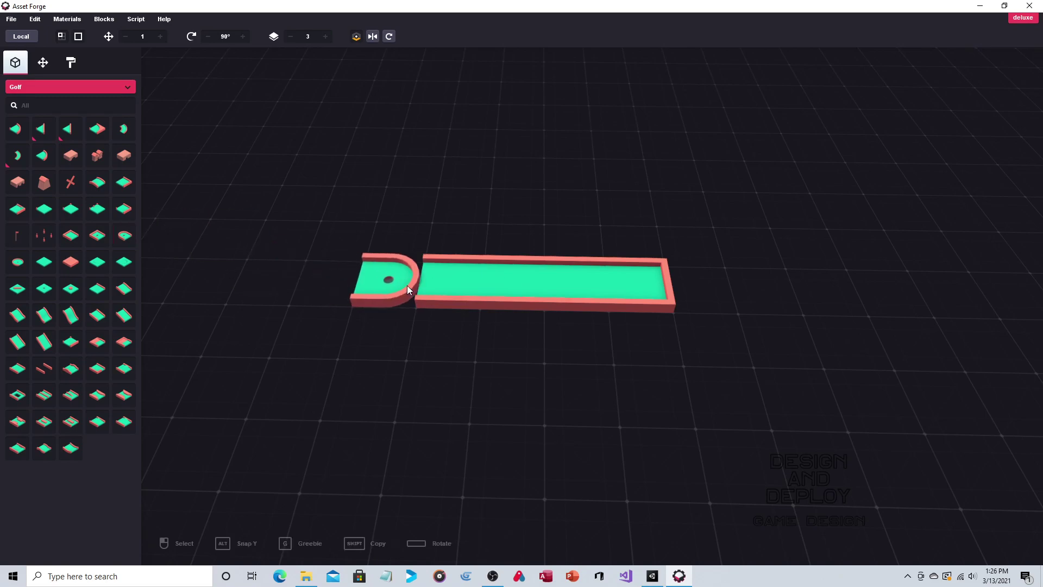
left_click(388, 37)
left_click(389, 37)
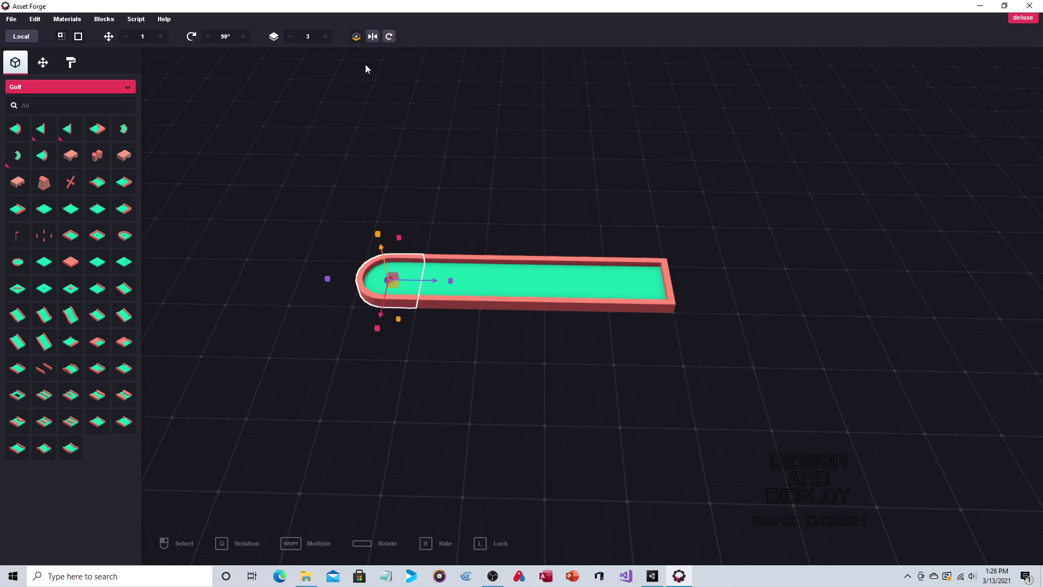
Place a golf flag at the hole in the rounded end tile.
left_click_drag(20, 241, 376, 273)
right_click_drag(376, 272, 456, 209)
scroll(456, 209, "down", 10)
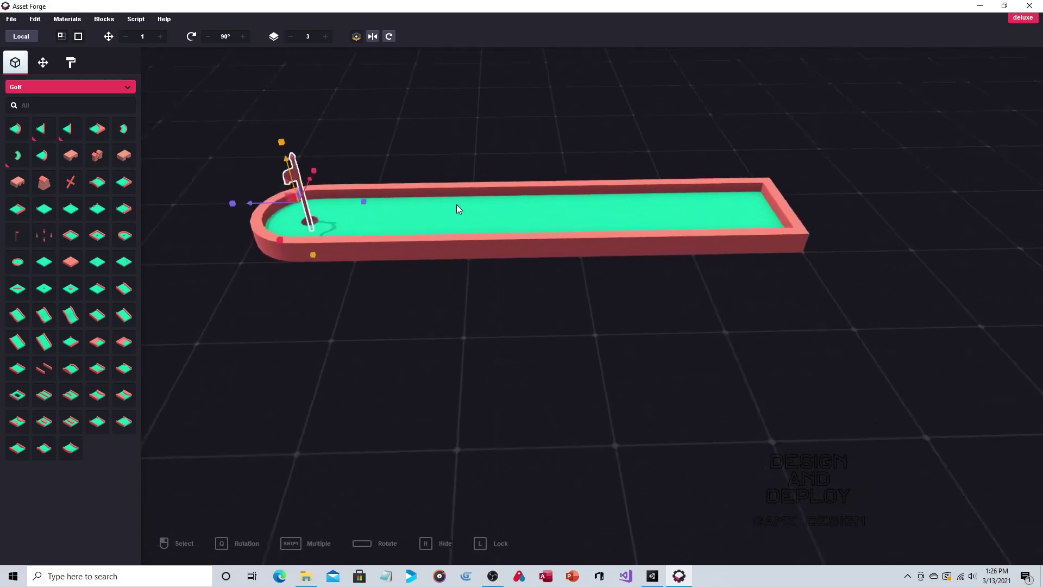
right_click_drag(458, 144, 293, 218)
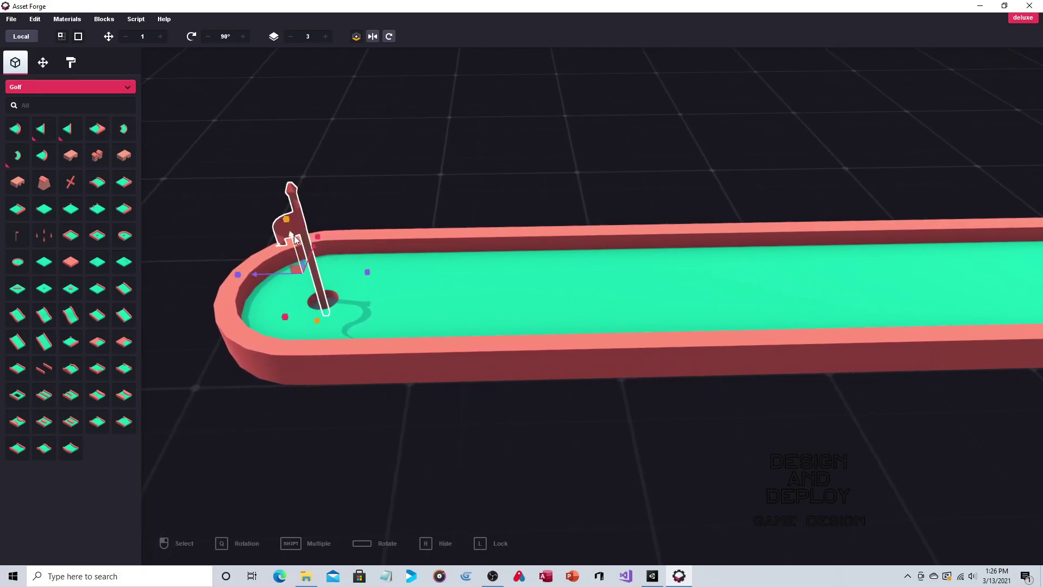
Move the square closed end tile straight away from the lane, leaving a three-tile gap at the lane's open end.
left_click(435, 170)
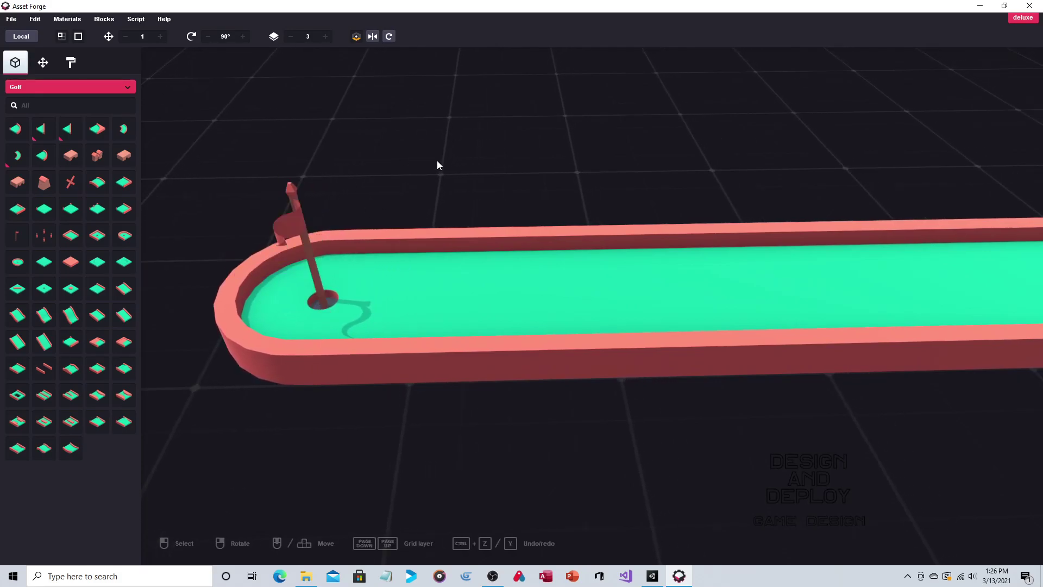
scroll(440, 157, "down", 5)
right_click_drag(441, 153, 459, 133)
mouse_move(459, 134)
middle_mouse_down()
mouse_move(443, 133)
mouse_move(470, 139)
mouse_move(442, 129)
middle_mouse_up()
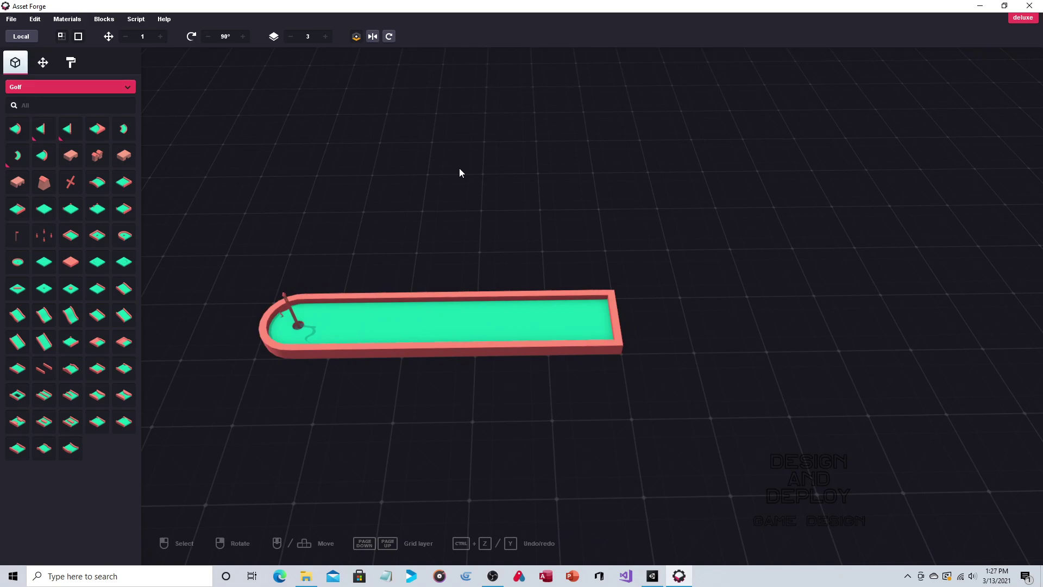
middle_click_drag(519, 175, 464, 237)
left_click(457, 311)
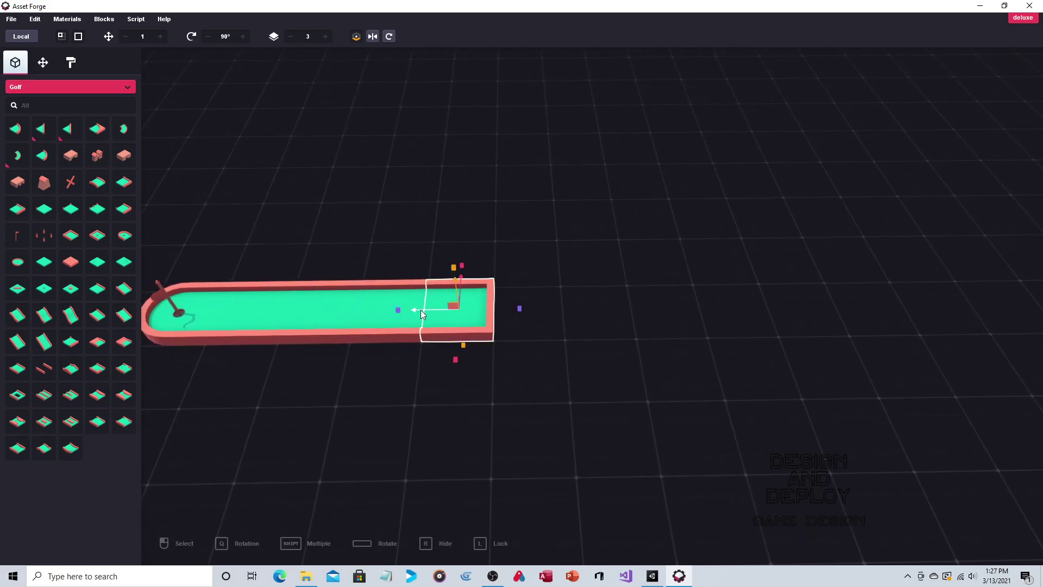
right_click_drag(477, 298, 484, 240)
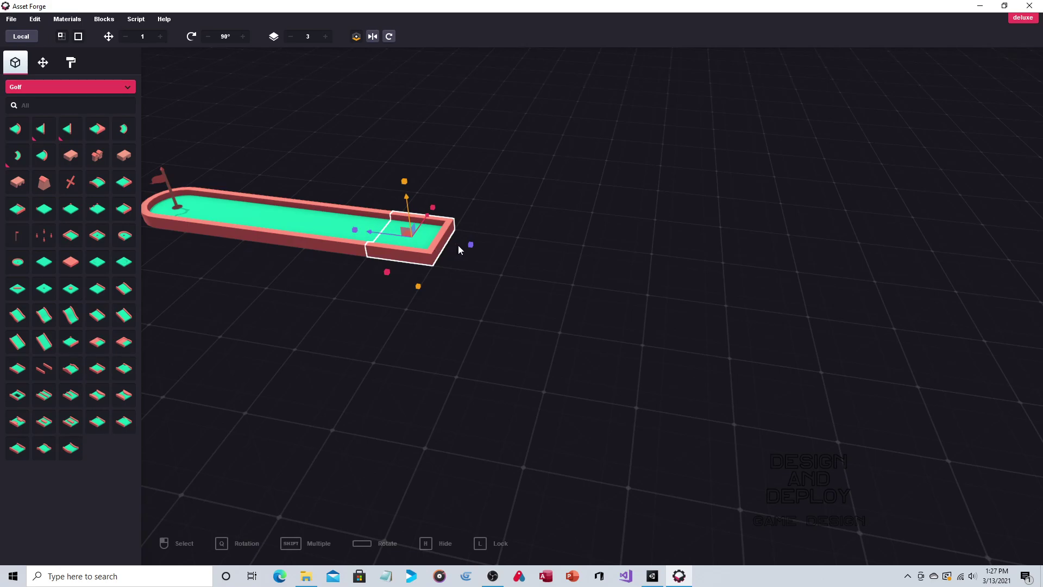
right_click_drag(410, 180, 471, 222)
left_click_drag(409, 302, 624, 315)
right_click_drag(600, 282, 550, 275)
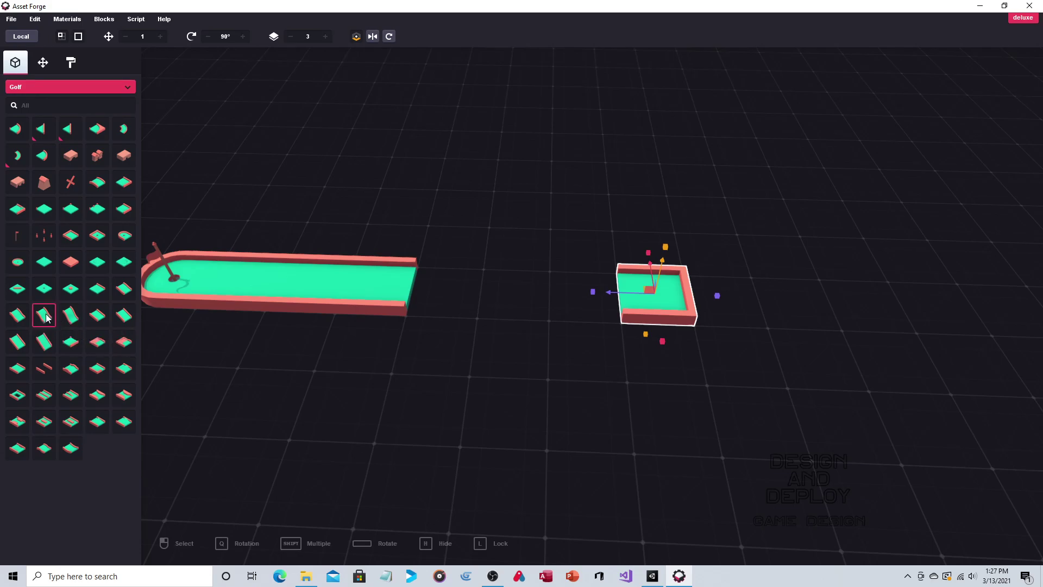
Place a curved ramp tile against the detached end tile and turn it around so its low end meets that tile.
left_click(70, 318)
left_click(565, 319)
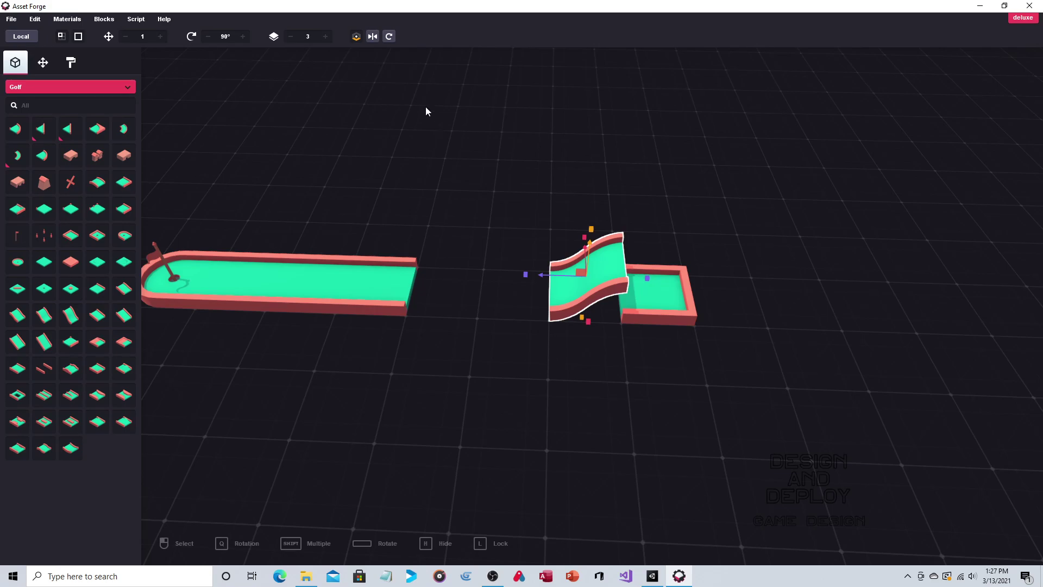
left_click(389, 37)
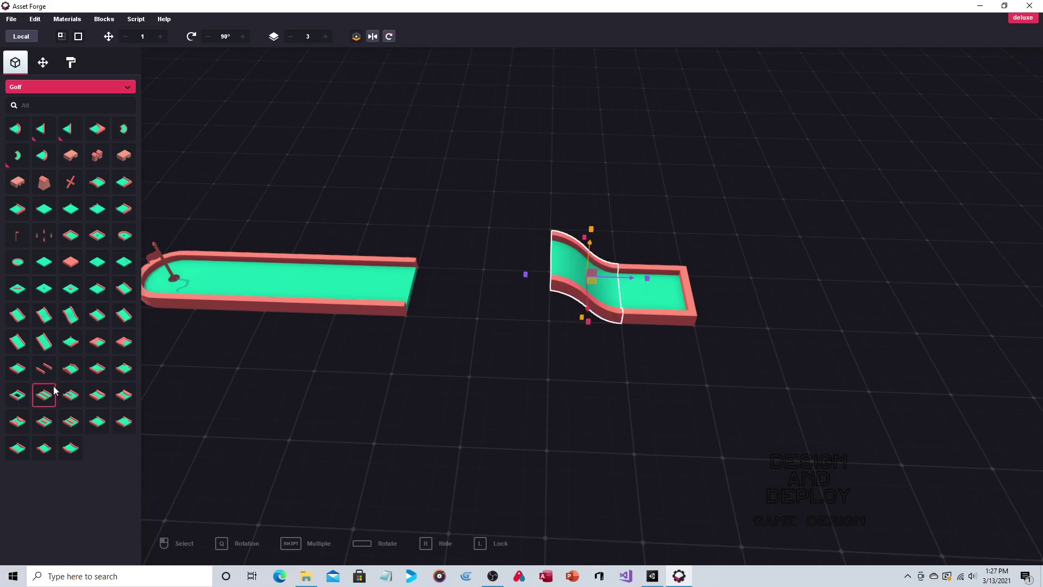
Add a straight side-bordered tile beside the ramp's high end and raise it level with the top of the ramp.
left_click(17, 368)
left_click(535, 279)
right_click_drag(591, 256, 601, 238)
left_click_drag(528, 201, 527, 167)
left_click(607, 158)
right_click_drag(609, 159, 602, 174)
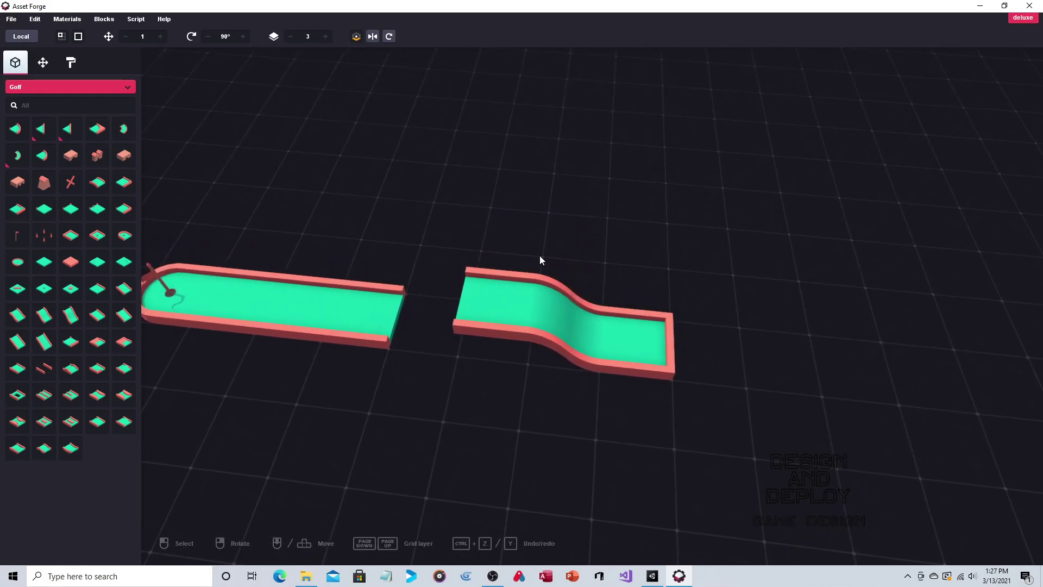
right_click_drag(539, 257, 554, 252)
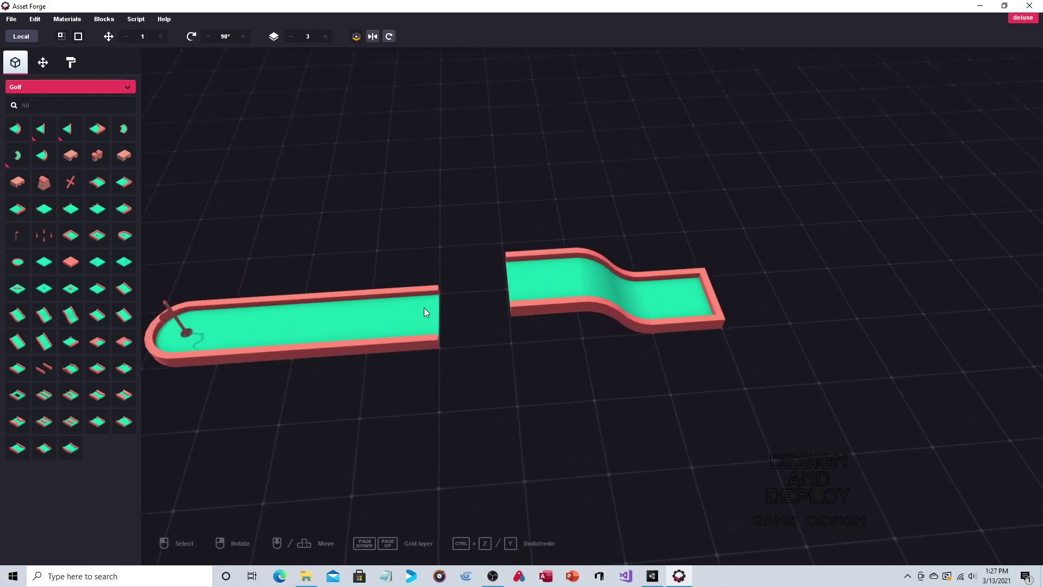
Place a second curved ramp tile in the remaining gap, rising from the lane's open end to the raised tile.
left_click(45, 315)
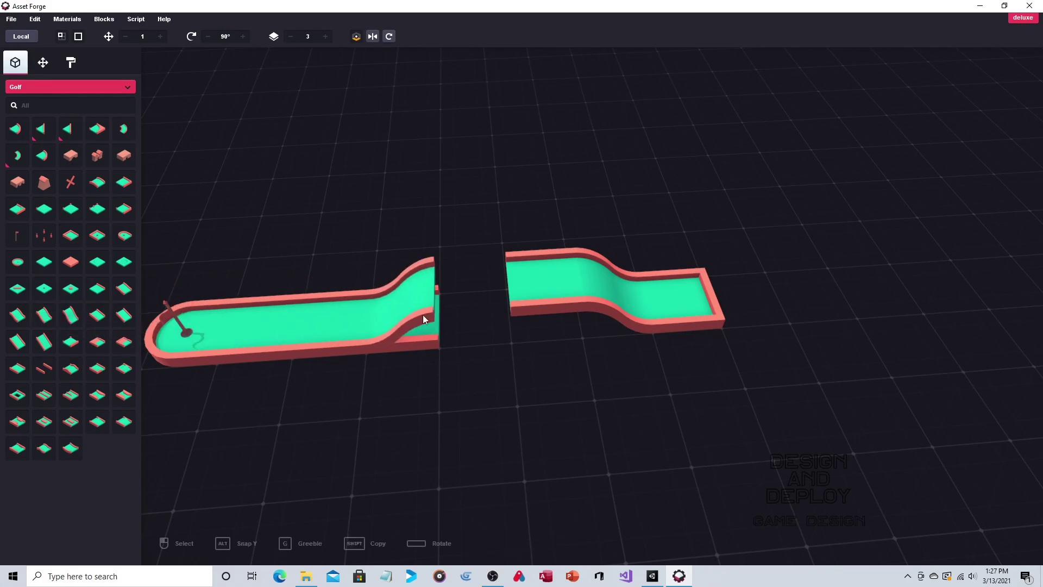
left_click(468, 318)
right_click_drag(504, 280, 533, 165)
left_click(520, 290)
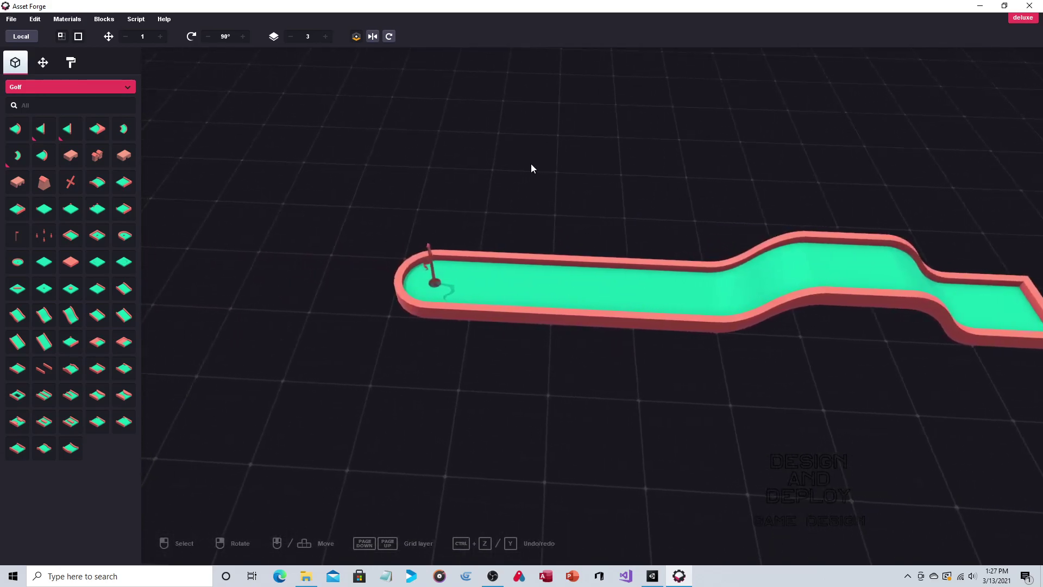
Move the rounded hole tile and its flag two tiles away from the other end of the lane.
left_click(429, 326)
left_click_drag(493, 320, 336, 313)
left_click(457, 300)
left_click_drag(415, 313, 255, 310)
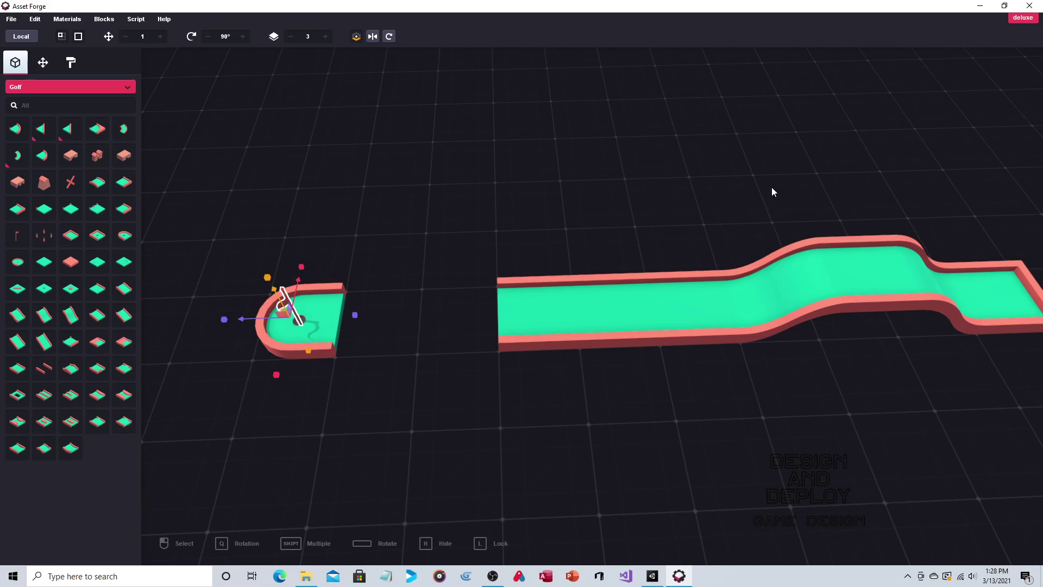
Move the lane's outermost straight tile two tiles over so it joins the open side of the rounded hole tile.
right_click_drag(772, 187, 771, 188)
middle_click_drag(771, 188, 709, 186)
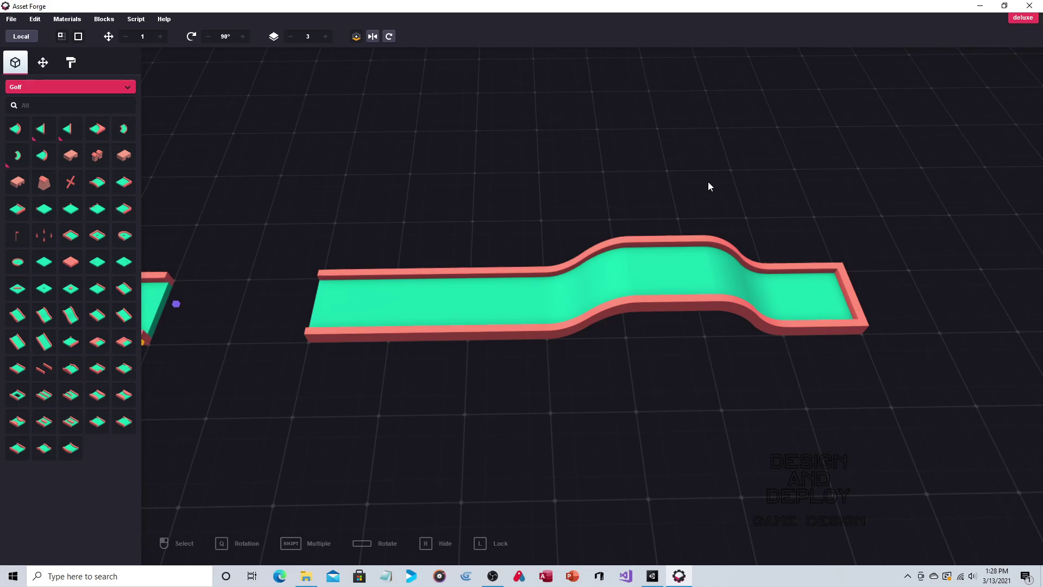
right_click_drag(536, 195, 609, 205)
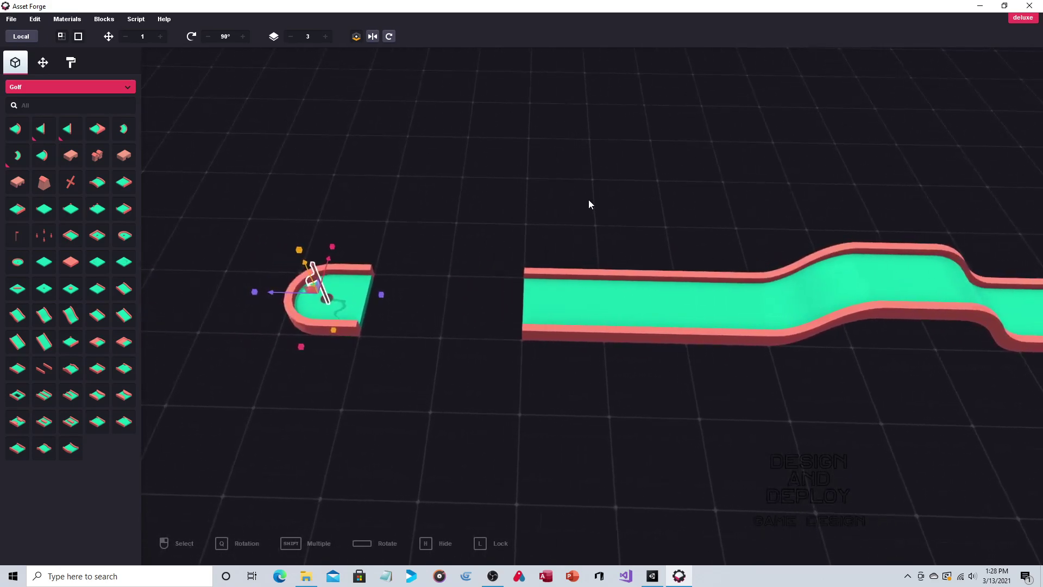
left_click(569, 308)
left_click_drag(518, 302, 369, 297)
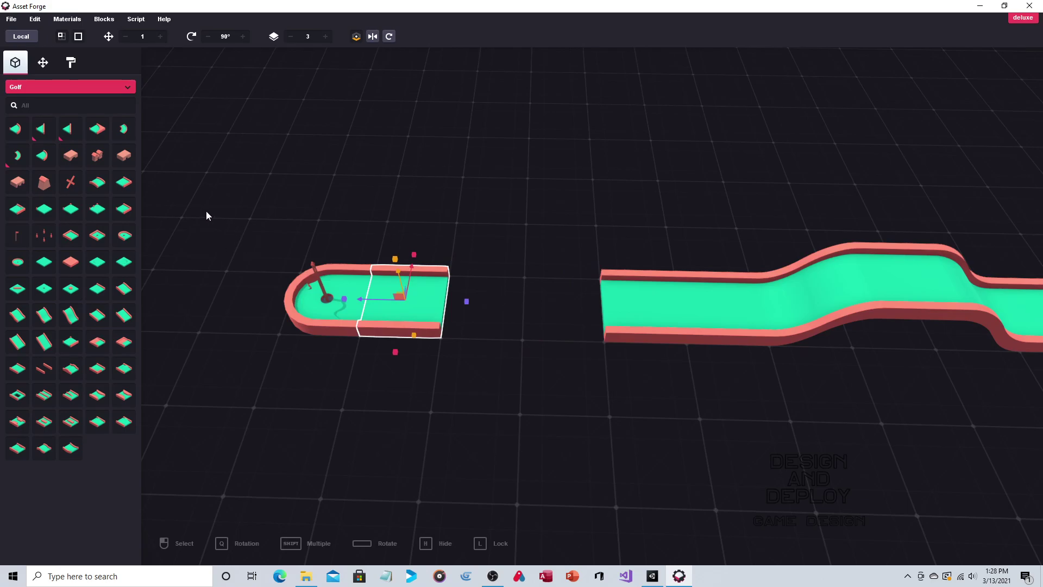
Add the tile with the rectangular opening beside the moved straight tile and close the remaining gap with a straight side-bordered tile.
left_click(20, 398)
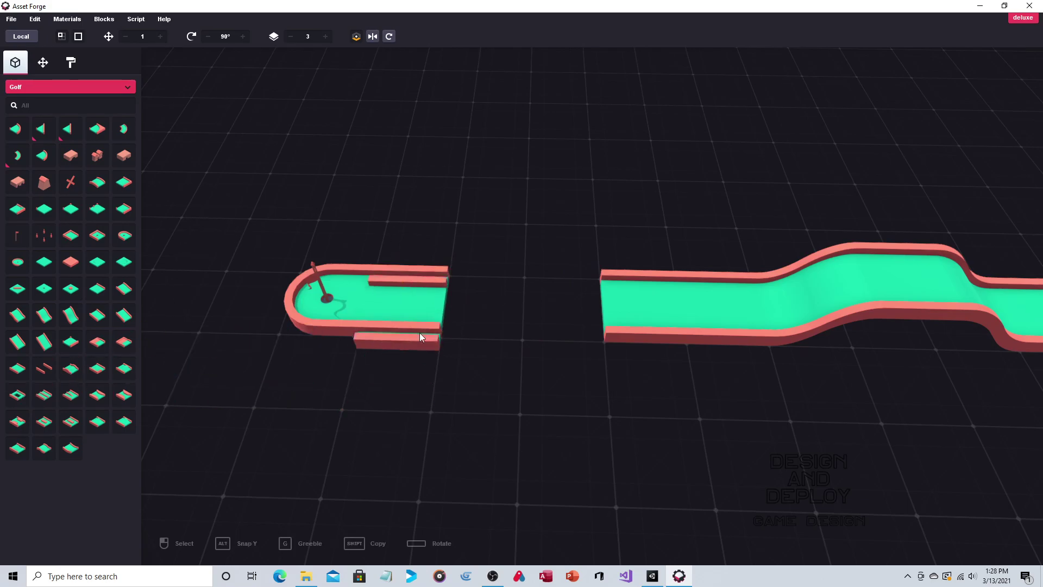
left_click(497, 326)
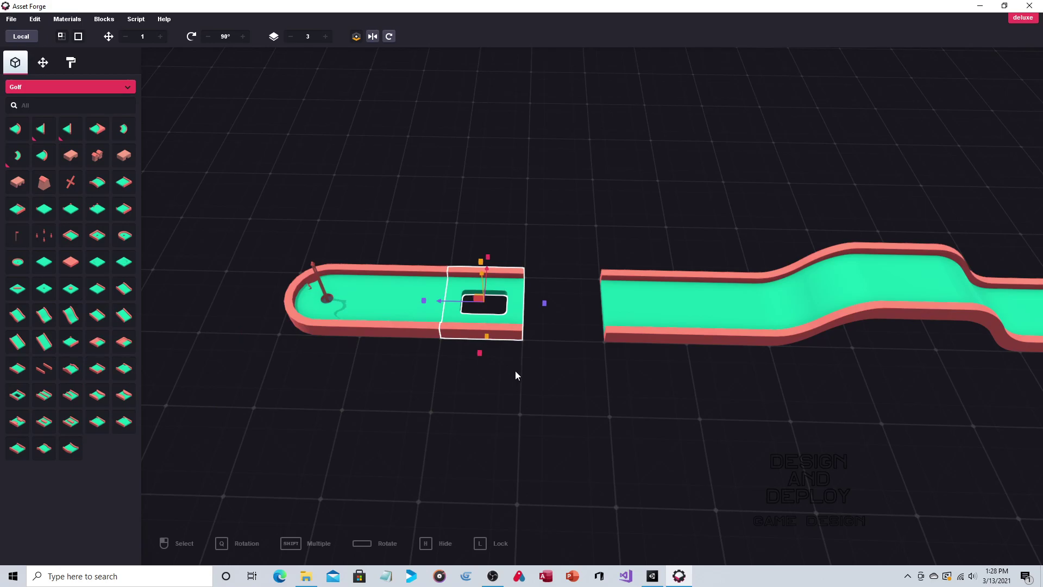
middle_click_drag(557, 244, 532, 246)
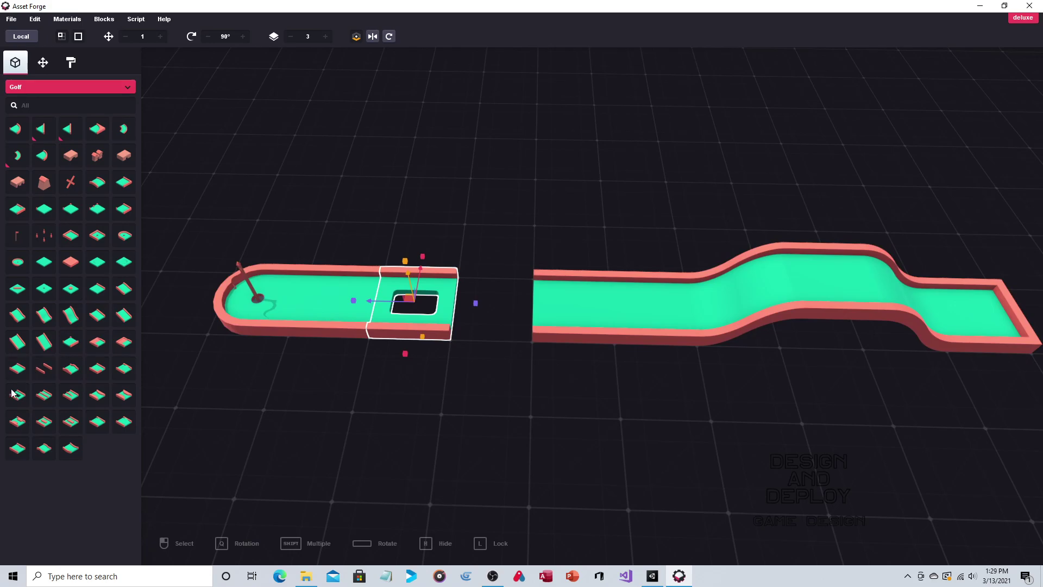
left_click(16, 370)
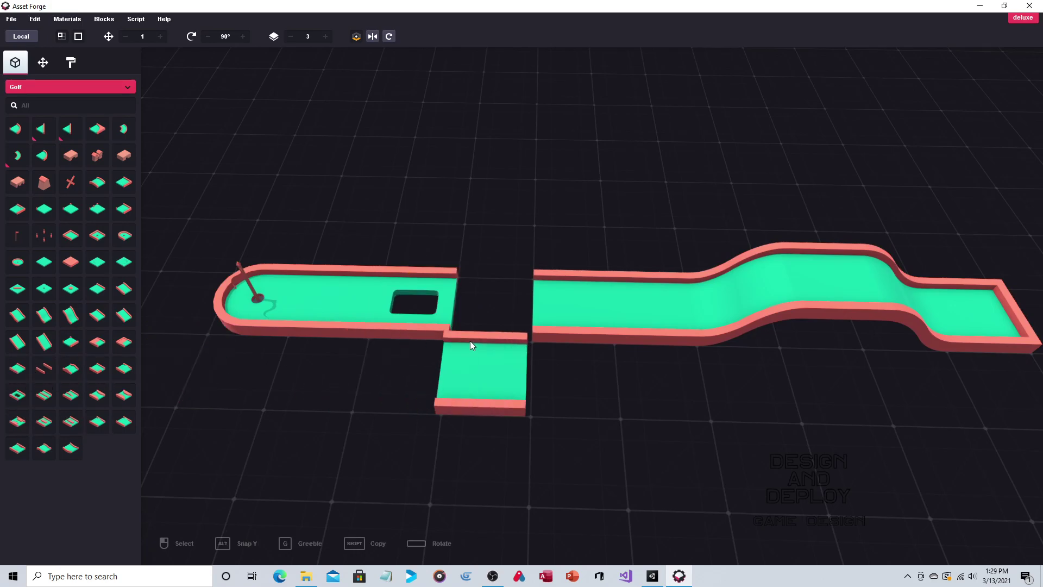
left_click(476, 312)
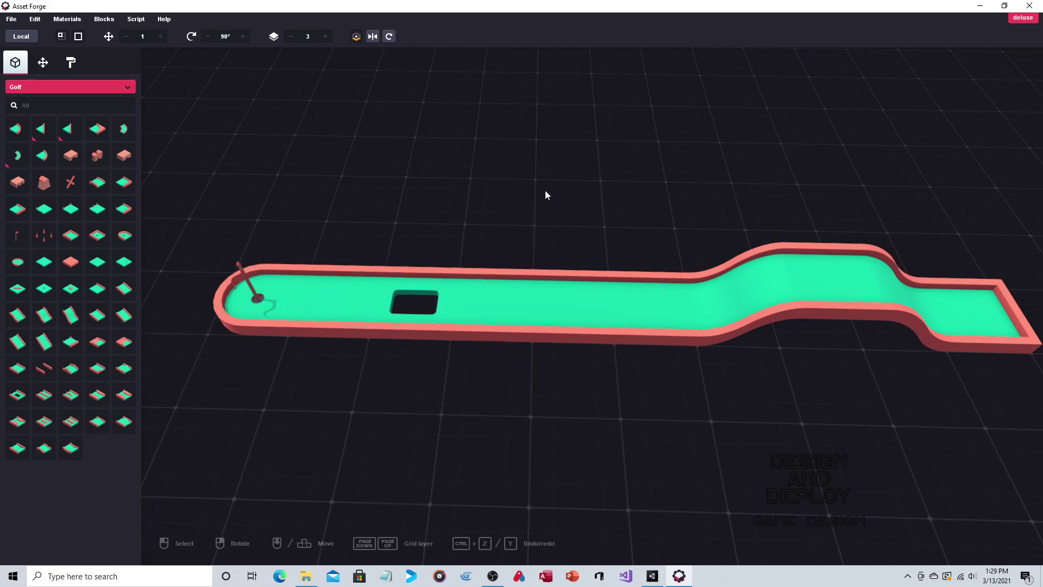
Place the single-doorway building block on the straight tile next to the rectangular opening.
mouse_move(545, 188)
right_mouse_down()
mouse_move(527, 181)
mouse_move(554, 184)
mouse_move(550, 192)
right_mouse_up()
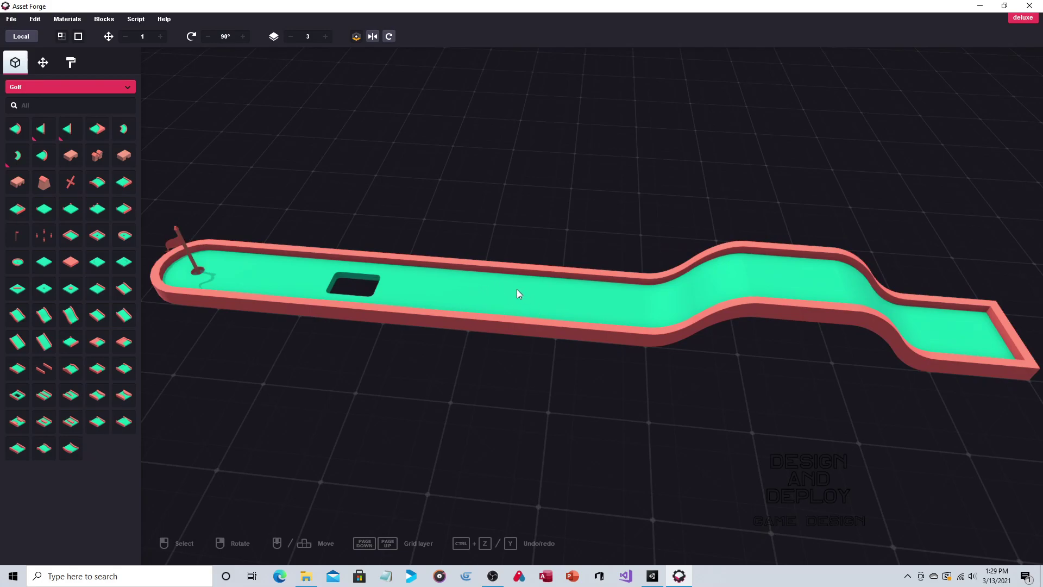
right_click_drag(518, 294, 493, 228)
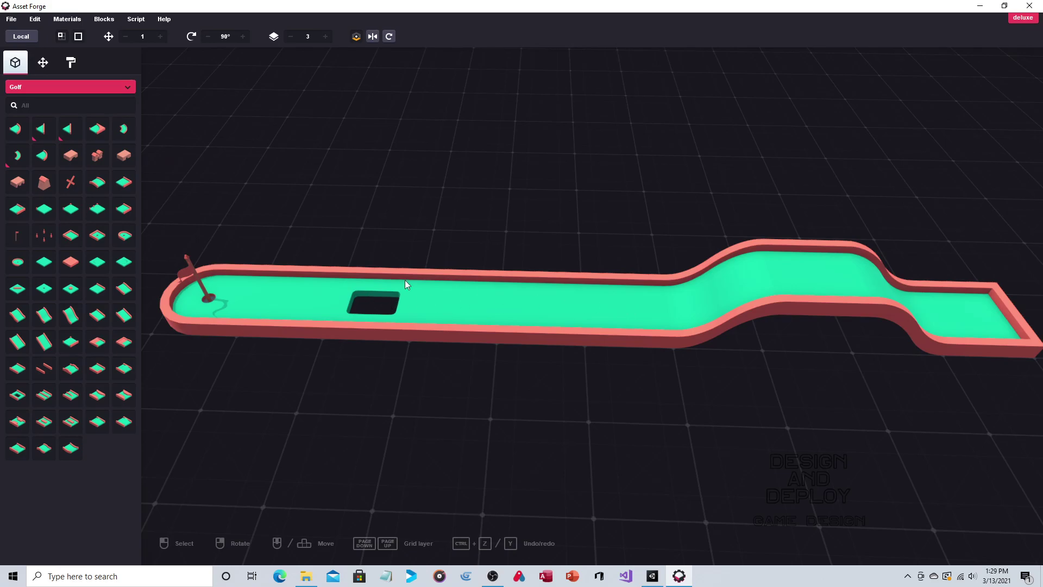
left_click(124, 156)
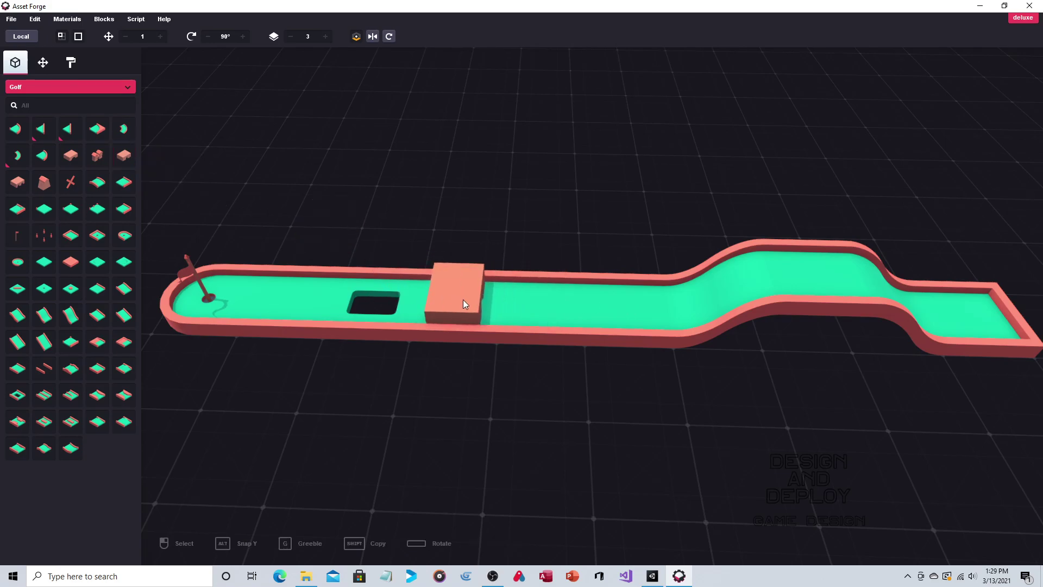
left_click(465, 299)
right_click_drag(471, 298, 462, 245)
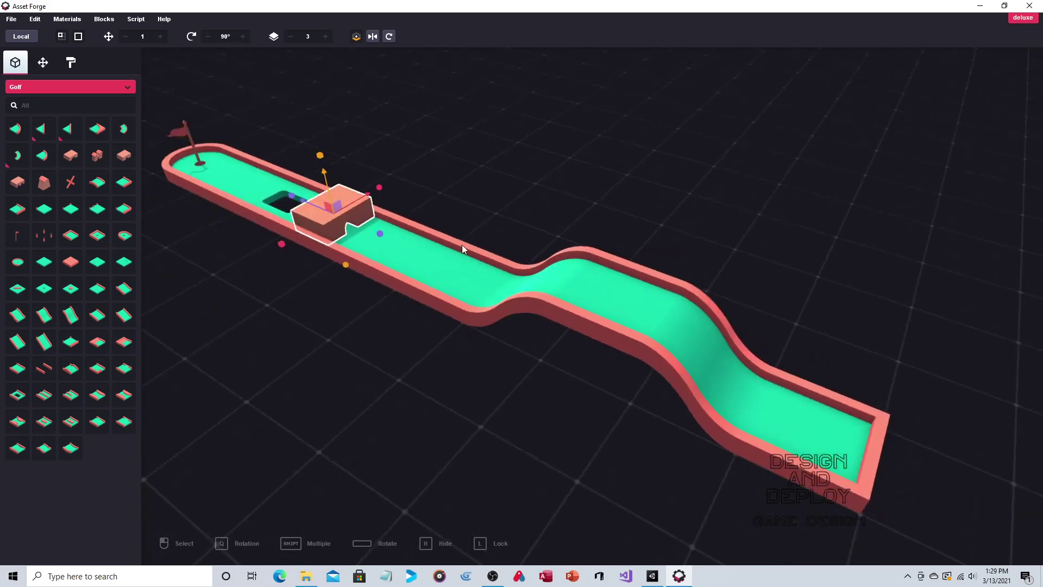
scroll(462, 244, "up", 5)
key("f")
scroll(528, 294, "down", 4)
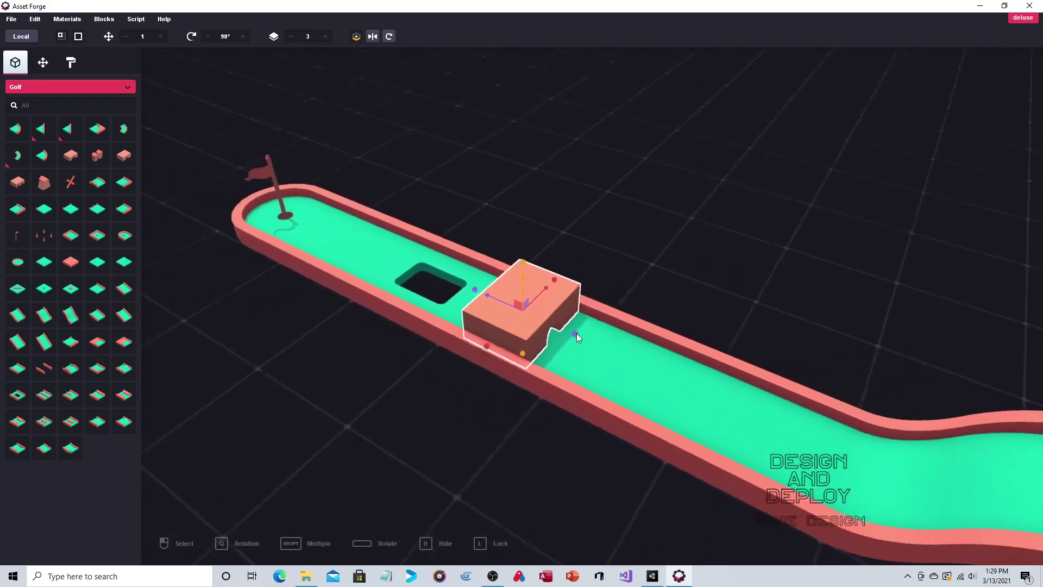
right_click_drag(580, 345, 594, 347)
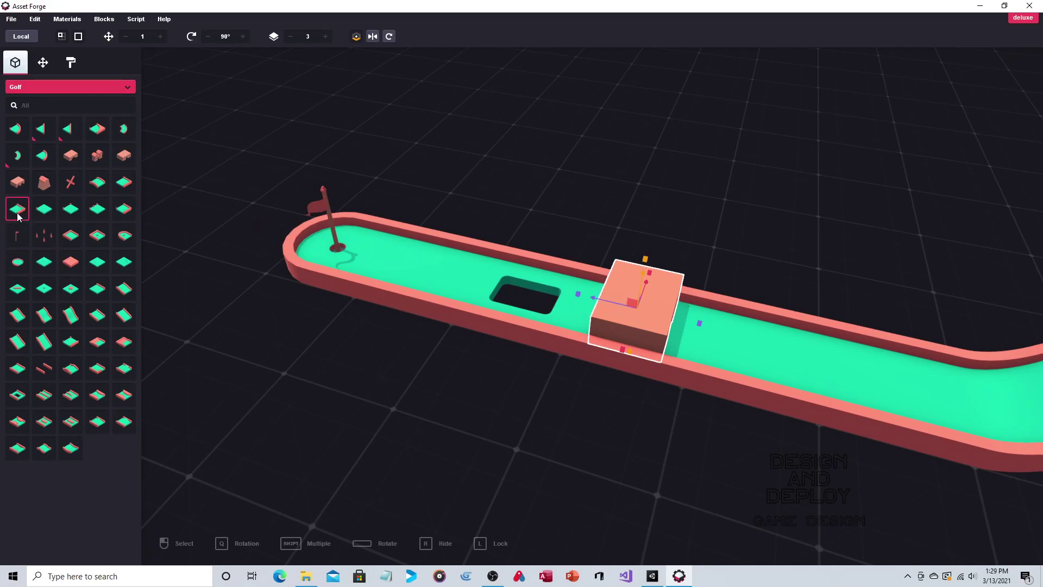
Try the building_doorDouble block on the lane beside the single-doorway block and delete it.
left_click(17, 188)
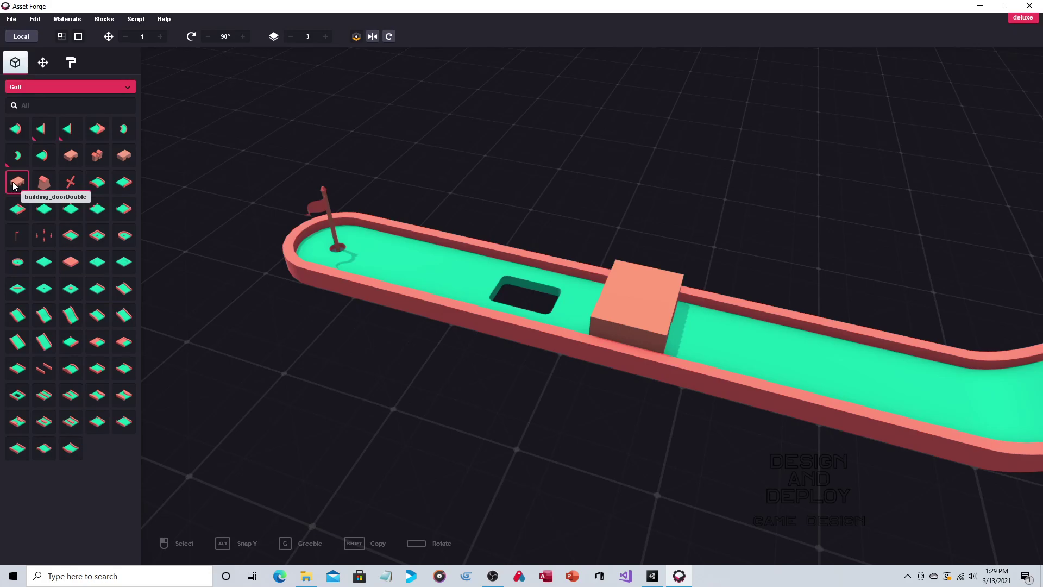
right_click_drag(767, 291, 731, 238)
left_click(452, 338)
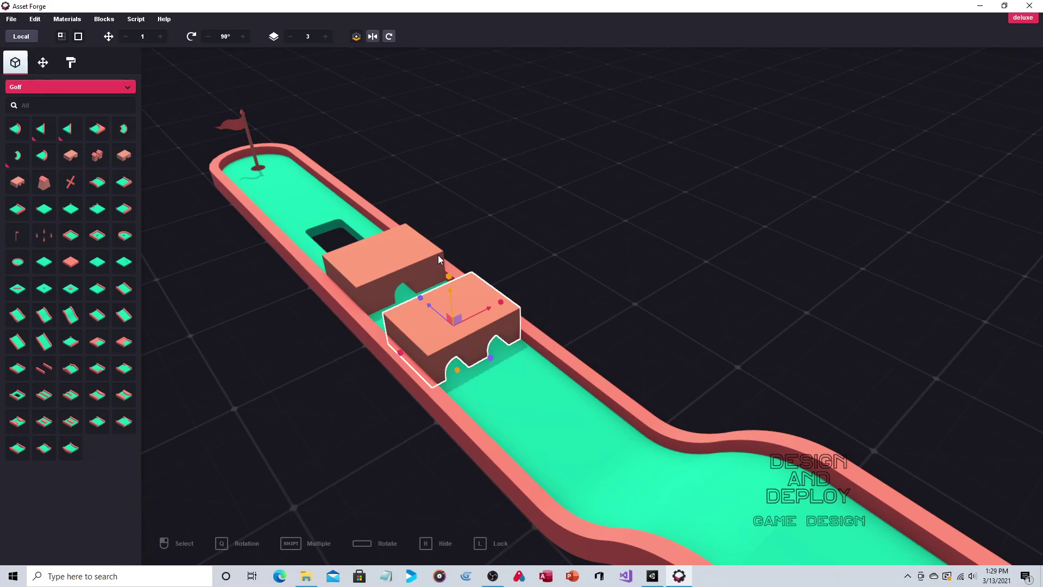
right_click_drag(480, 214, 499, 223)
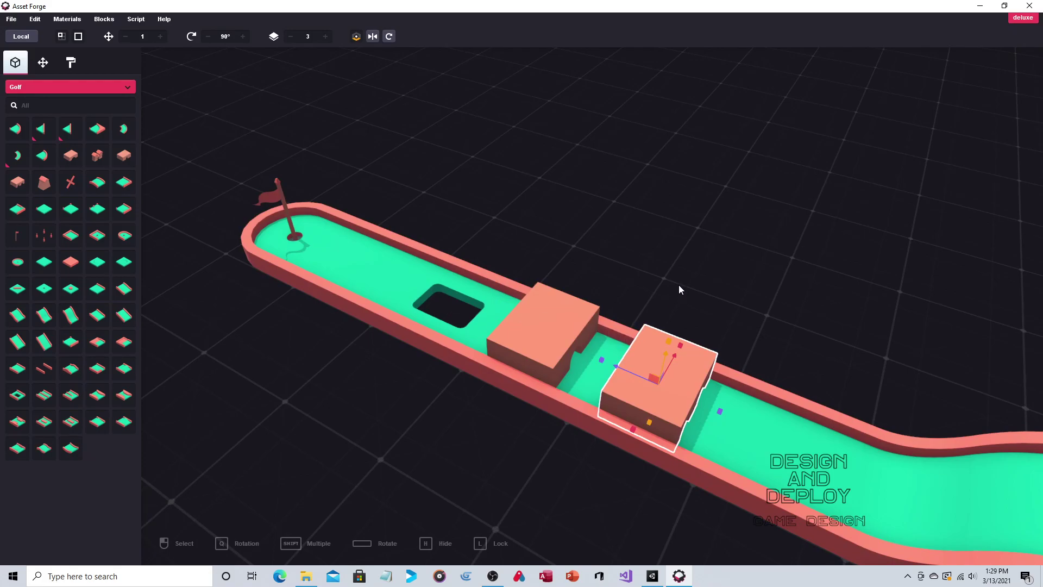
key("Delete")
Add the windmill tower block at the single-doorway block and raise it to sit on top.
right_click_drag(670, 283, 644, 273)
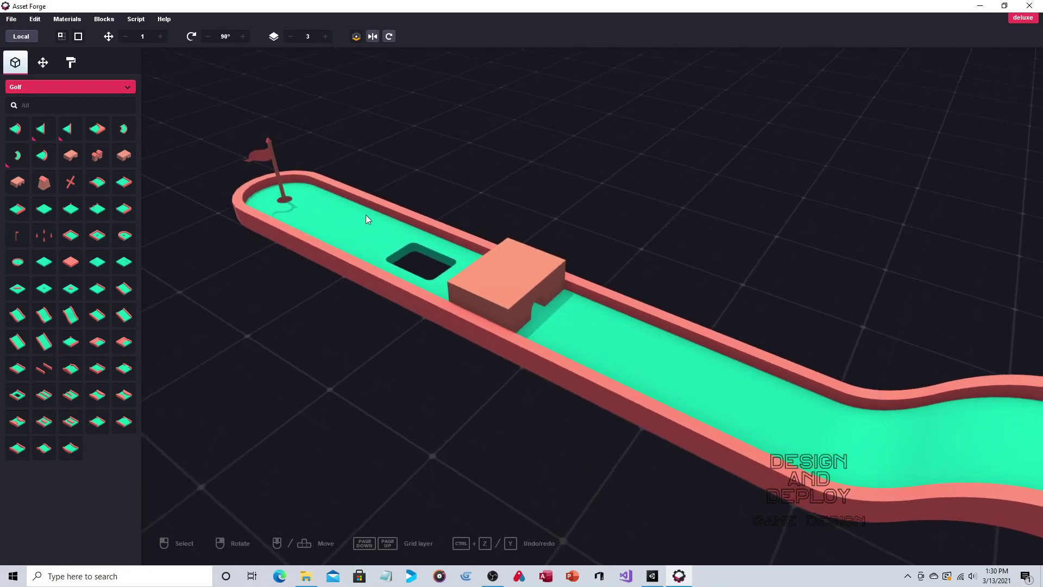
left_click(506, 272)
left_click_drag(509, 230, 508, 184)
Add the windmill blades to the tower and move them outward until they stand clear of the front wall above the doorway.
left_click(71, 184)
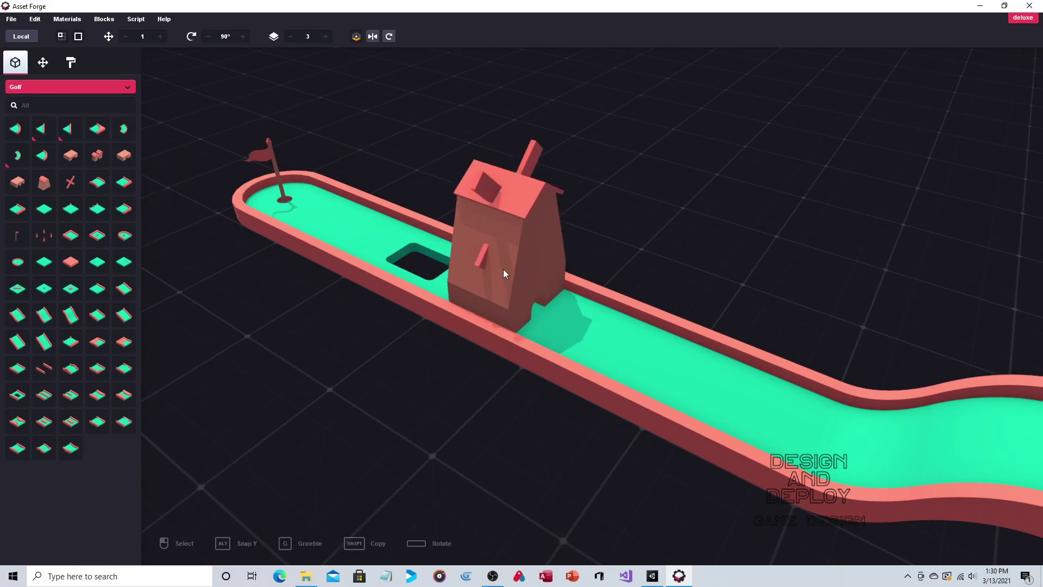
left_click(549, 264)
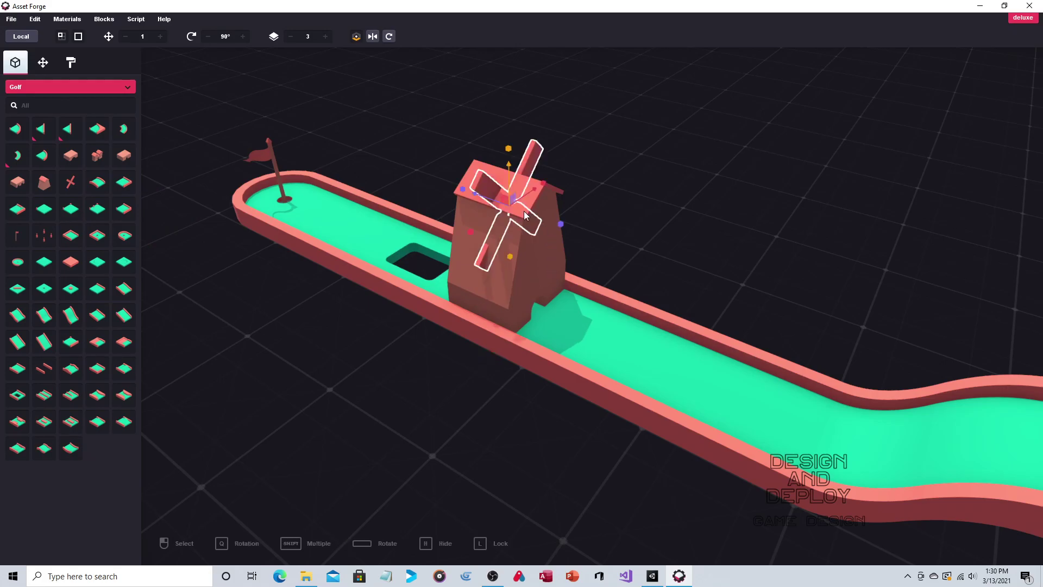
left_click_drag(474, 200, 507, 210)
left_click(623, 206)
right_click_drag(651, 205, 561, 294)
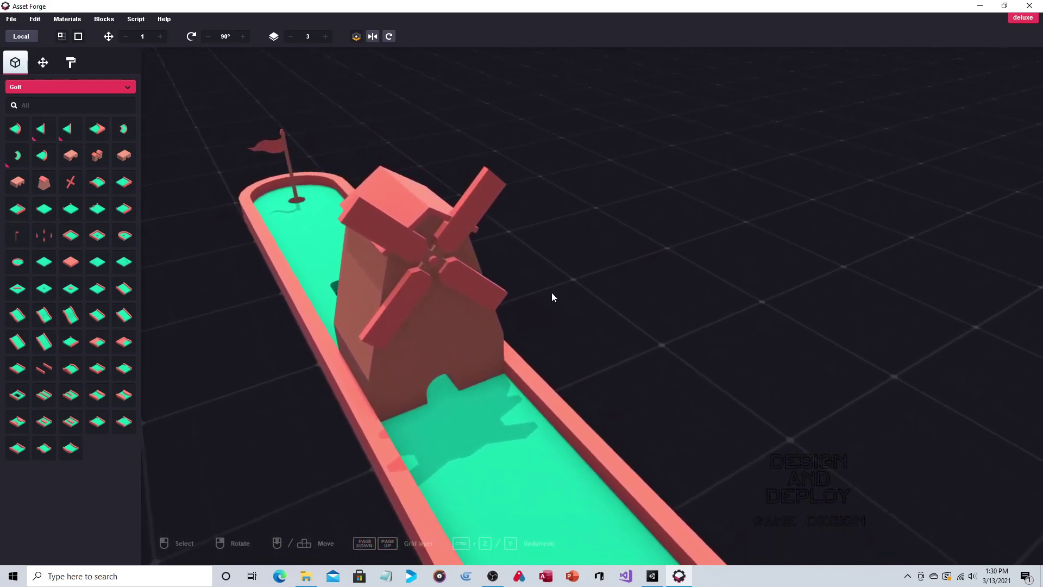
left_click(457, 269)
left_click_drag(415, 245, 464, 226)
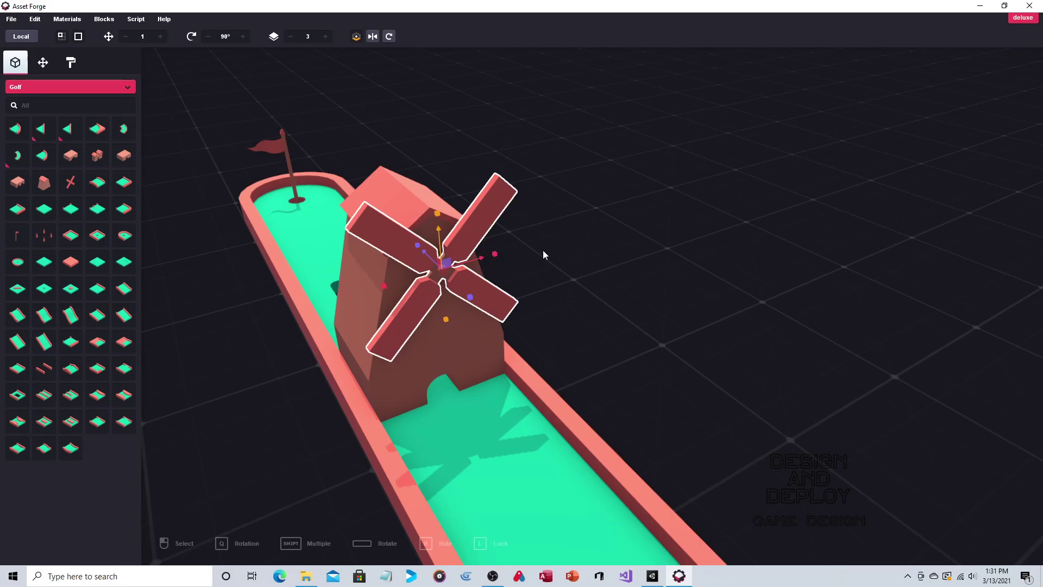
right_click_drag(542, 254, 386, 188)
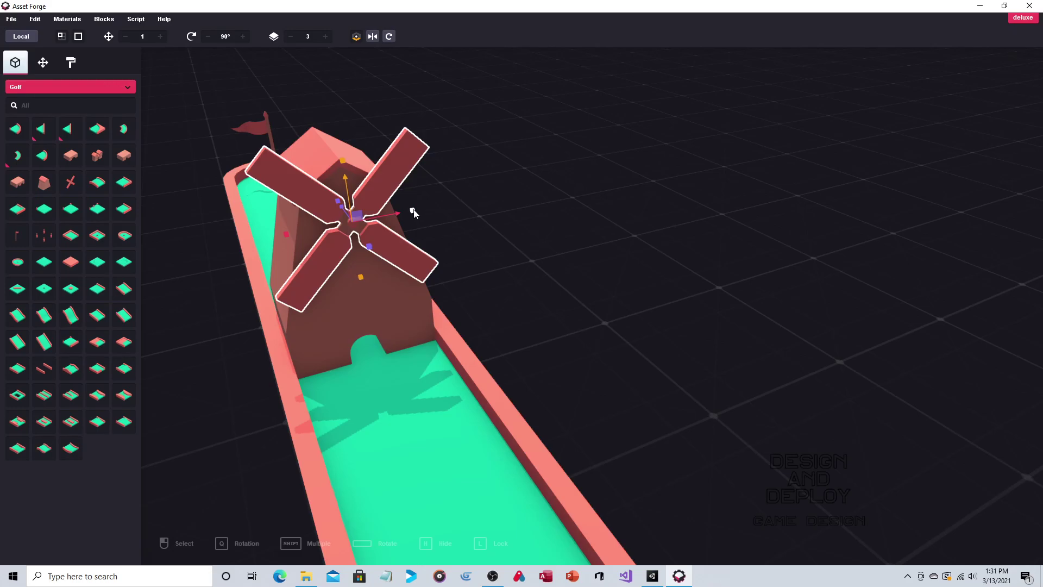
Try enlarging the windmill blades in width and height and recentring them against the tower's front wall.
left_click_drag(413, 213, 438, 204)
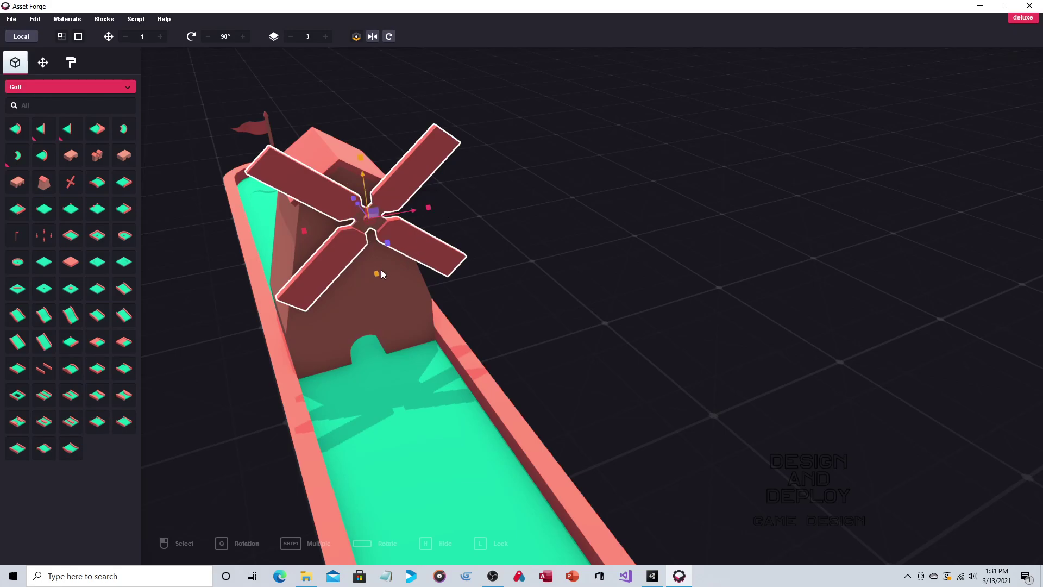
left_click_drag(376, 276, 378, 302)
left_click_drag(418, 224, 399, 227)
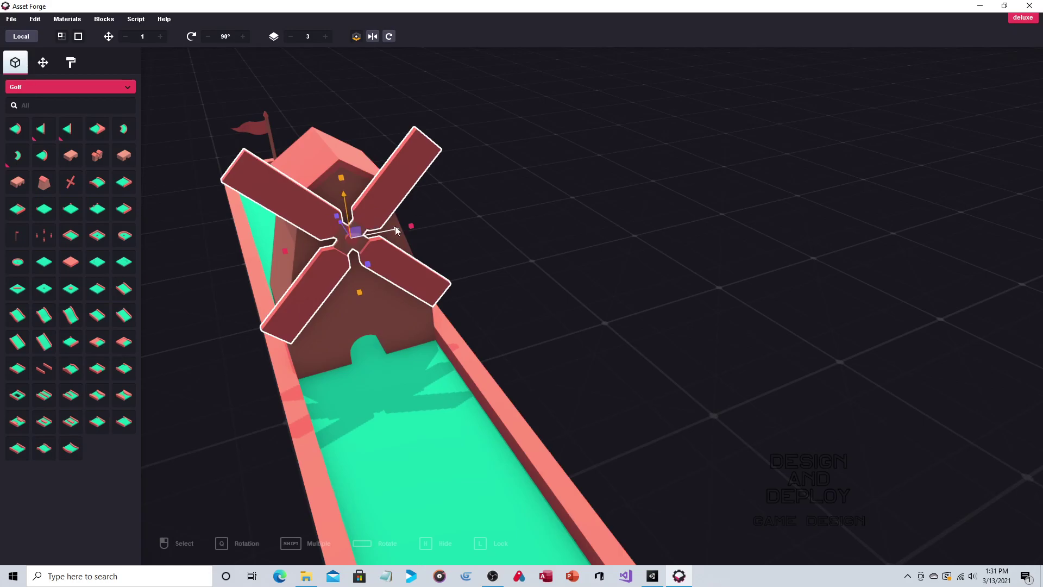
right_click_drag(442, 229, 386, 132)
left_click_drag(390, 128, 396, 129)
left_click_drag(340, 202, 340, 204)
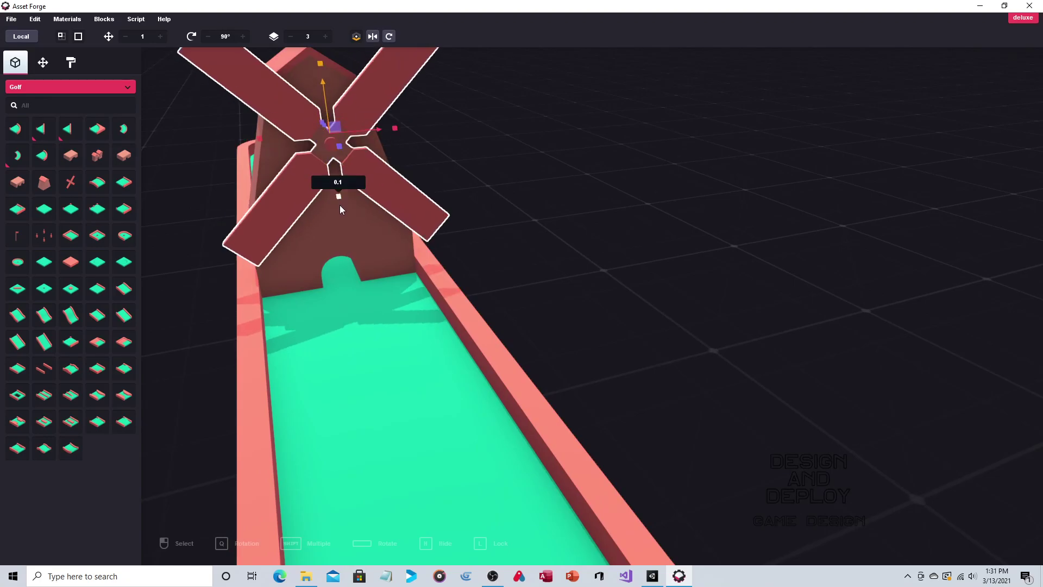
left_click_drag(327, 88, 328, 81)
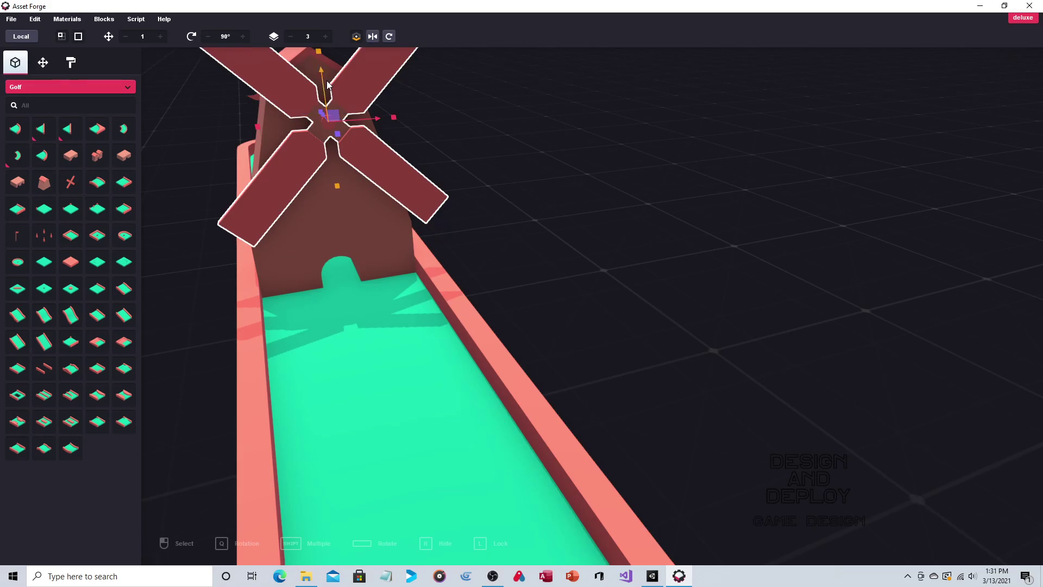
left_click_drag(369, 120, 369, 122)
Try shifting the enlarged windmill blades sideways and widening them by another 0.1.
key("d")
key("w")
key("a")
left_click(470, 158)
left_click(368, 266)
left_click(438, 244)
right_click_drag(439, 244, 500, 269)
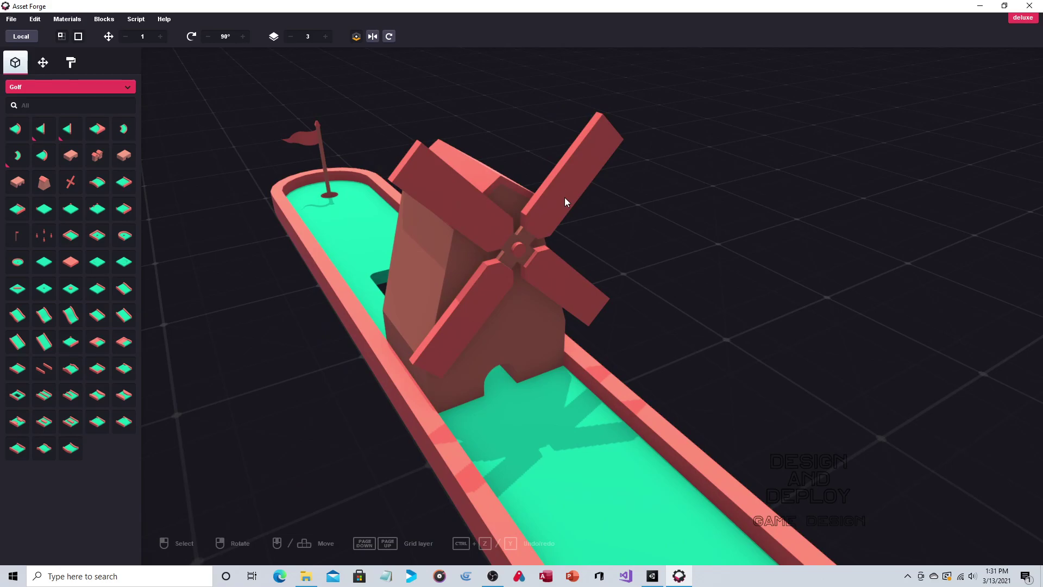
scroll(608, 193, "up", 5)
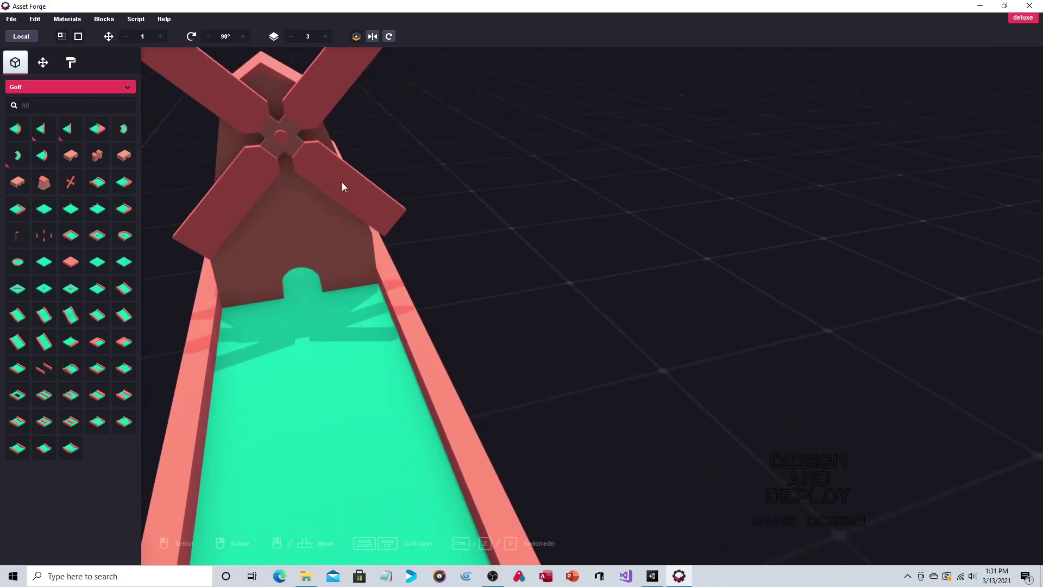
left_click(259, 131)
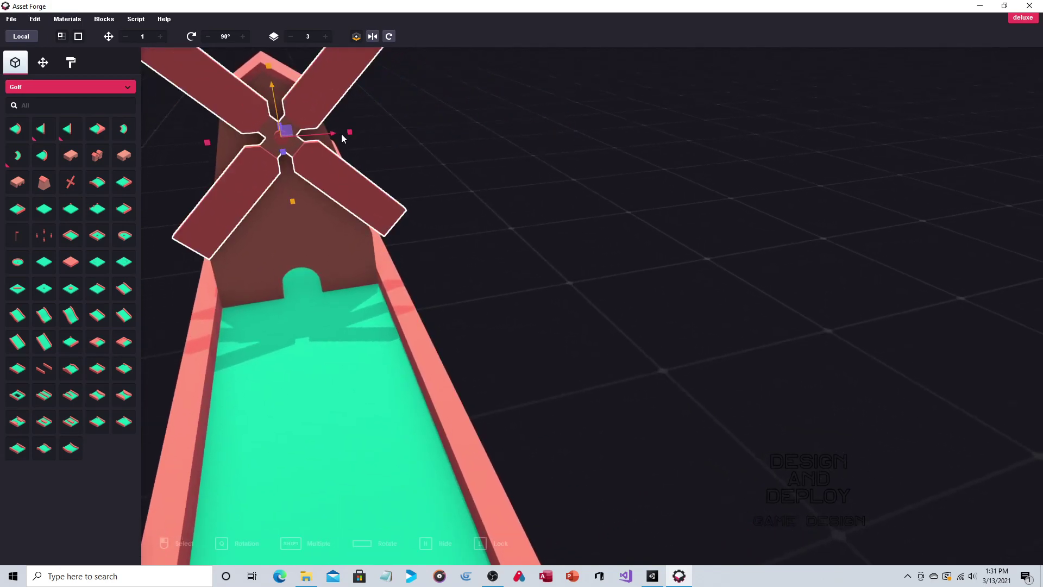
left_click_drag(322, 140, 350, 139)
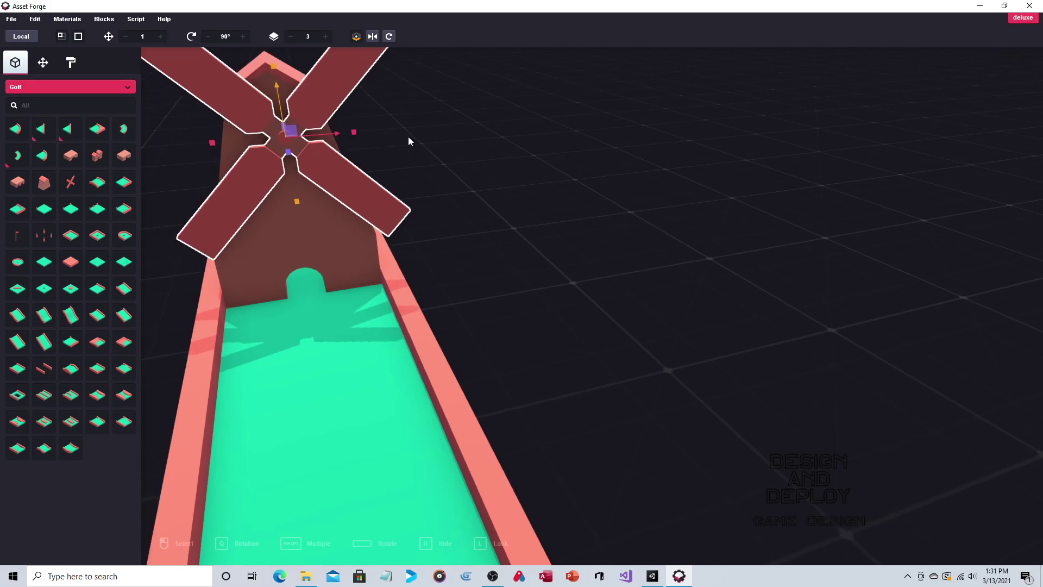
right_click_drag(408, 136, 407, 153)
right_click_drag(467, 250, 465, 225)
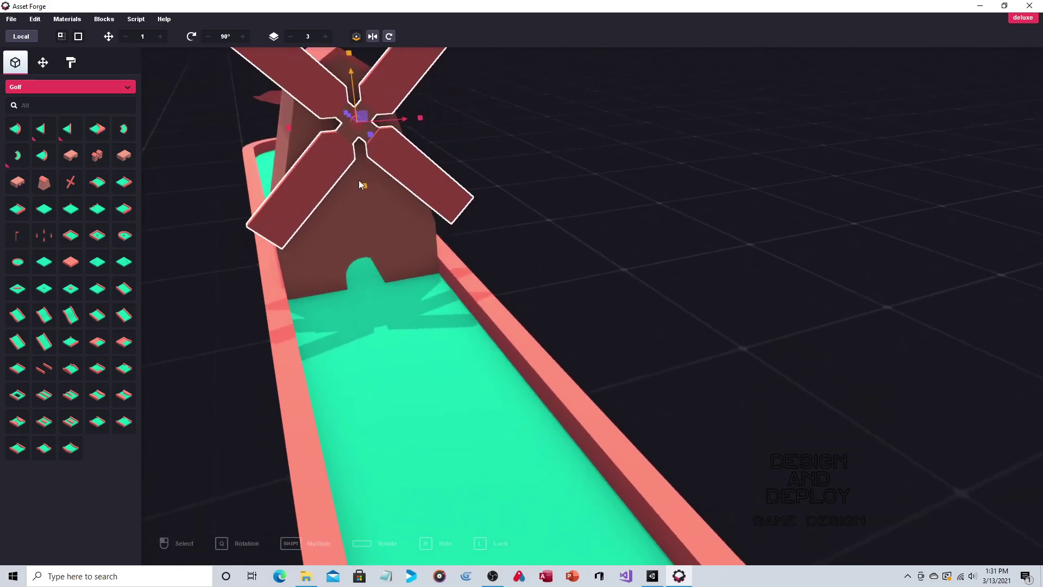
left_click_drag(285, 128, 272, 130)
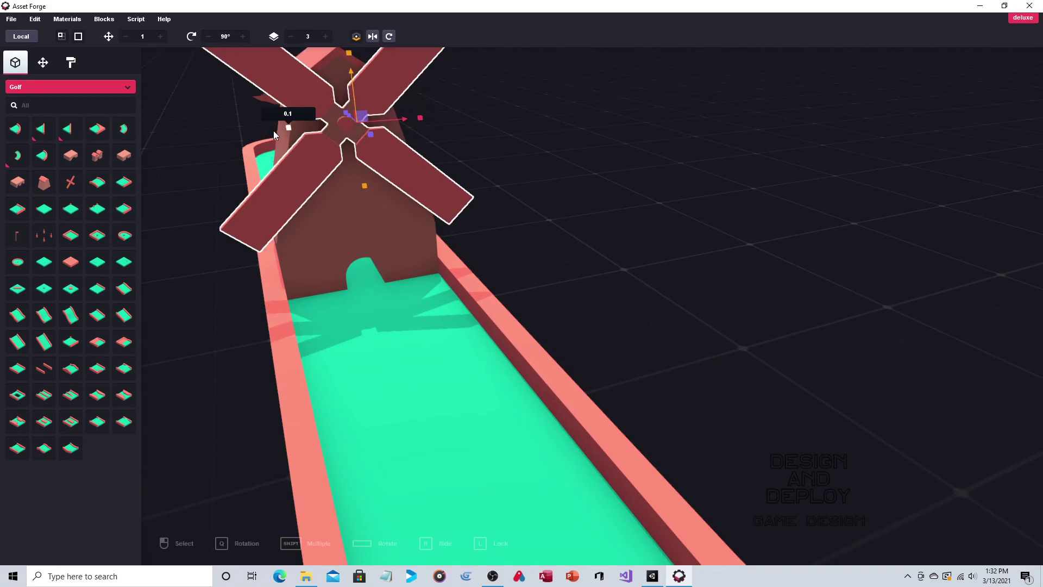
left_click(470, 123)
right_click_drag(468, 119, 390, 161)
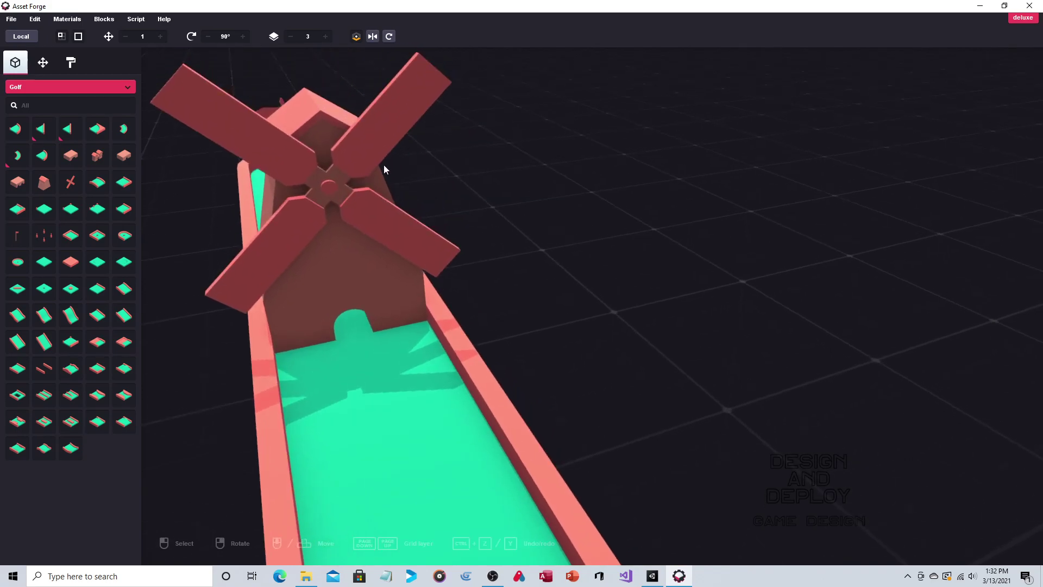
Replace the resized windmill blades with a fresh blades block placed in front of the tower wall.
left_click(338, 187)
right_click_drag(352, 126, 366, 126)
right_click_drag(445, 205, 586, 240)
left_click(578, 232)
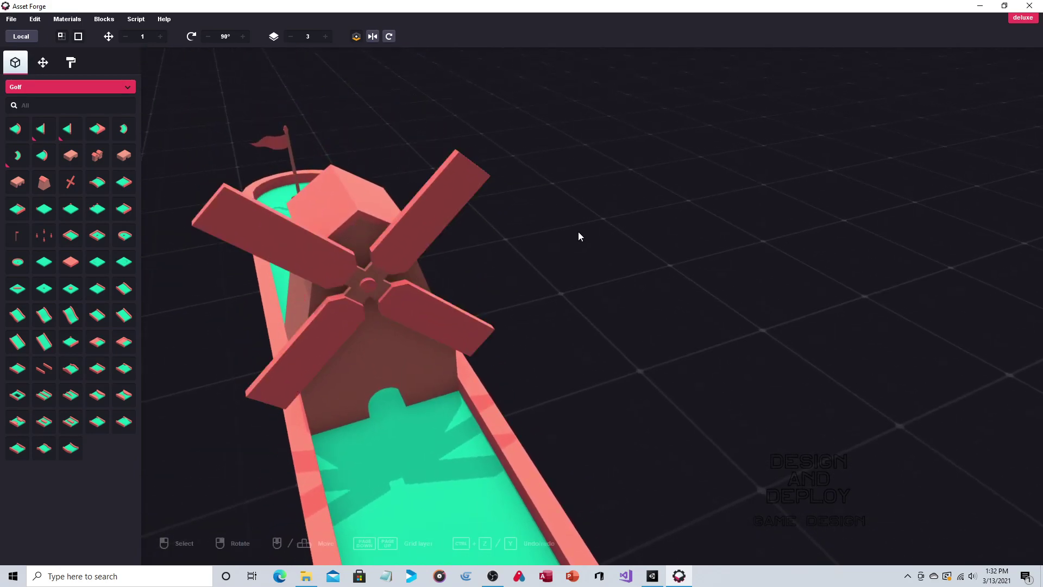
scroll(563, 232, "up", 2)
scroll(564, 217, "down", 2)
left_click(565, 196)
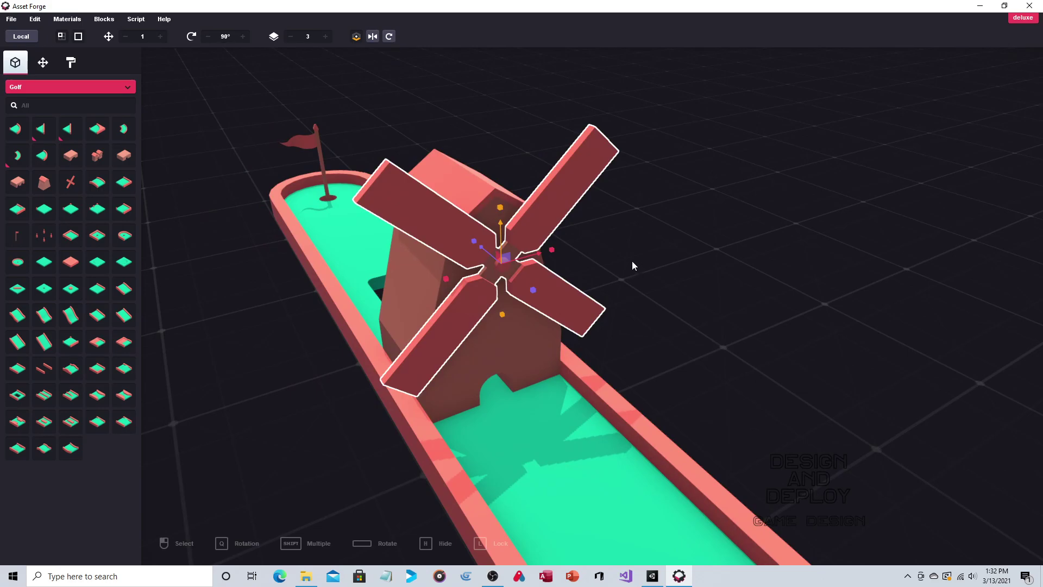
key("Delete")
left_click(79, 179)
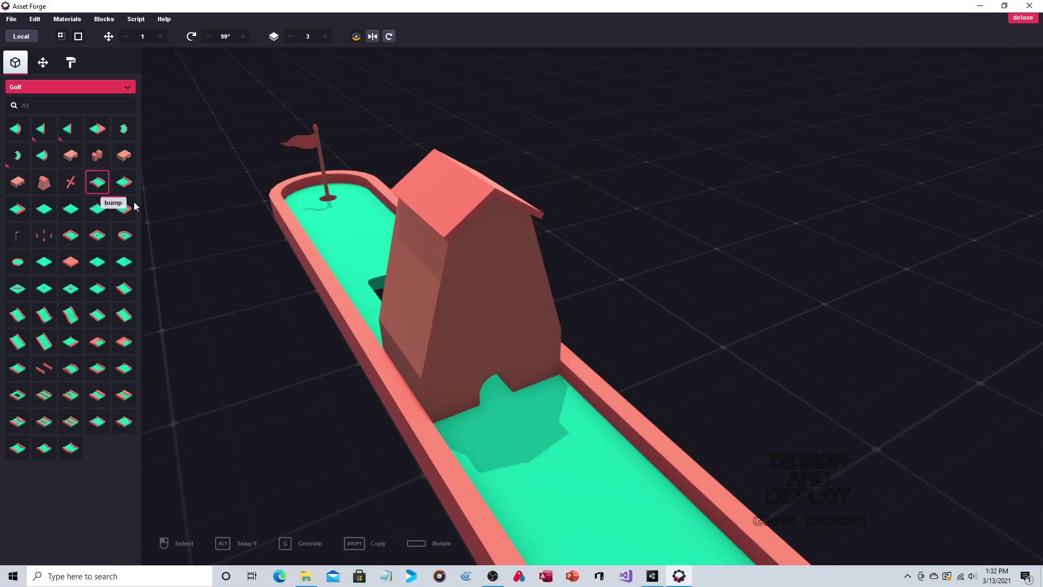
left_click(429, 276)
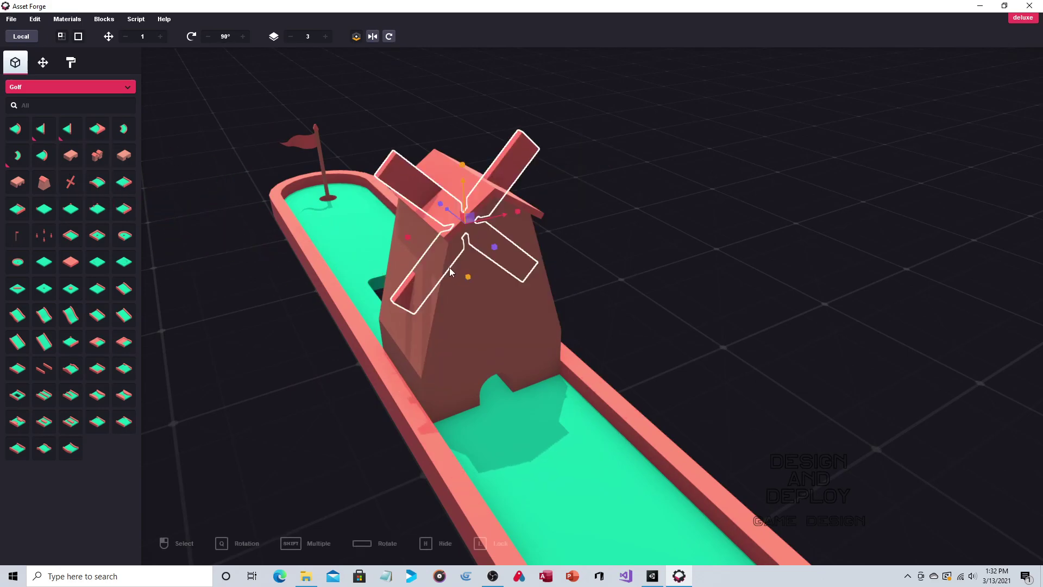
left_click(449, 210)
scroll(530, 240, "up", 5)
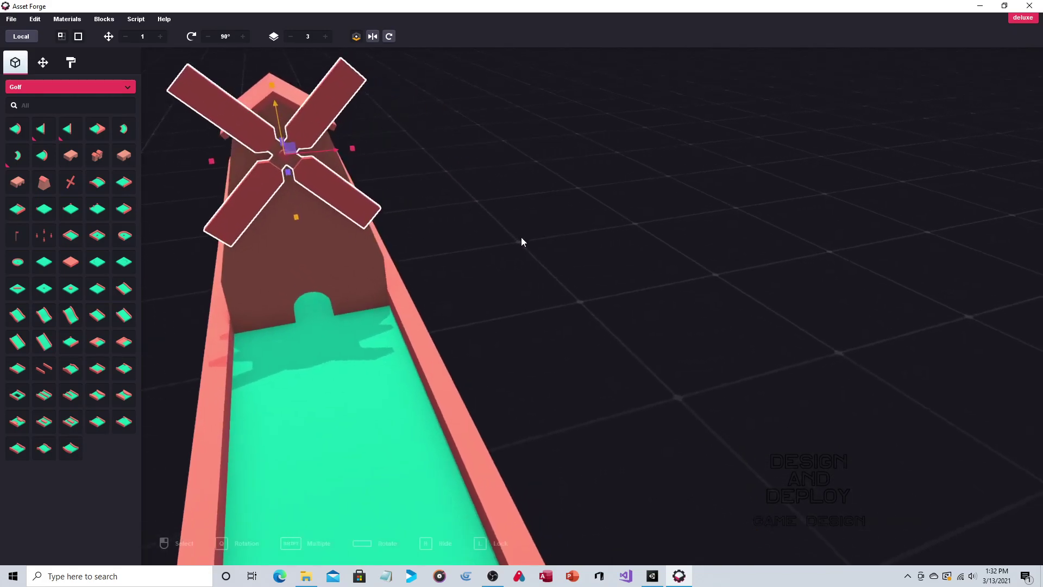
Stretch the new windmill blades slightly wider and taller and centre them on the tower's front wall.
left_click_drag(356, 149, 390, 151)
left_click_drag(315, 216, 315, 232)
left_click(355, 168)
left_click(324, 145)
left_click_drag(352, 165, 338, 165)
left_click(429, 164)
right_click_drag(429, 163, 466, 182)
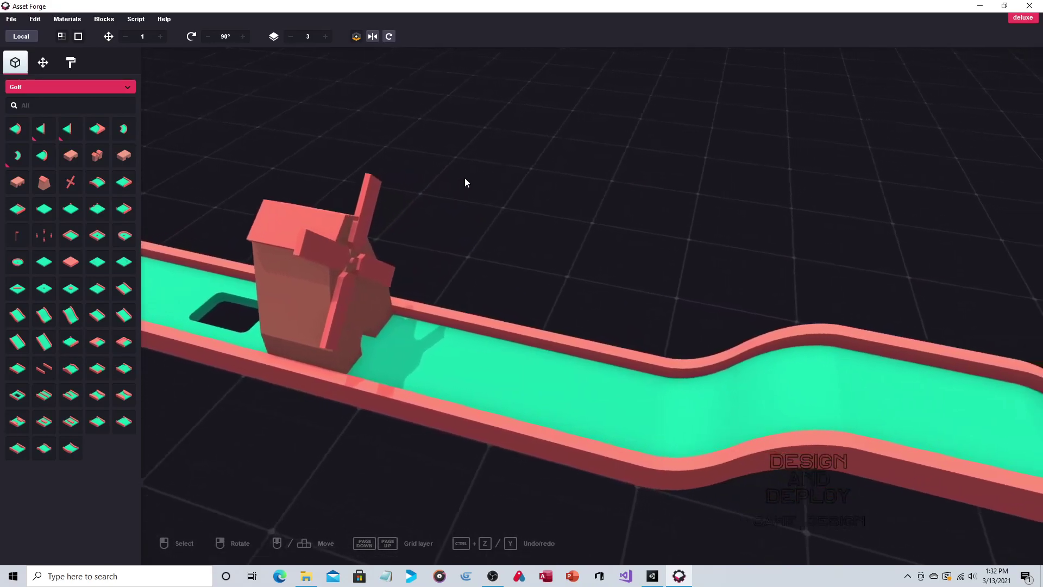
Move the walled end tile and the adjoining downhill slope tile 3 units sideways, away from the windmill lane.
scroll(465, 183, "down", 5)
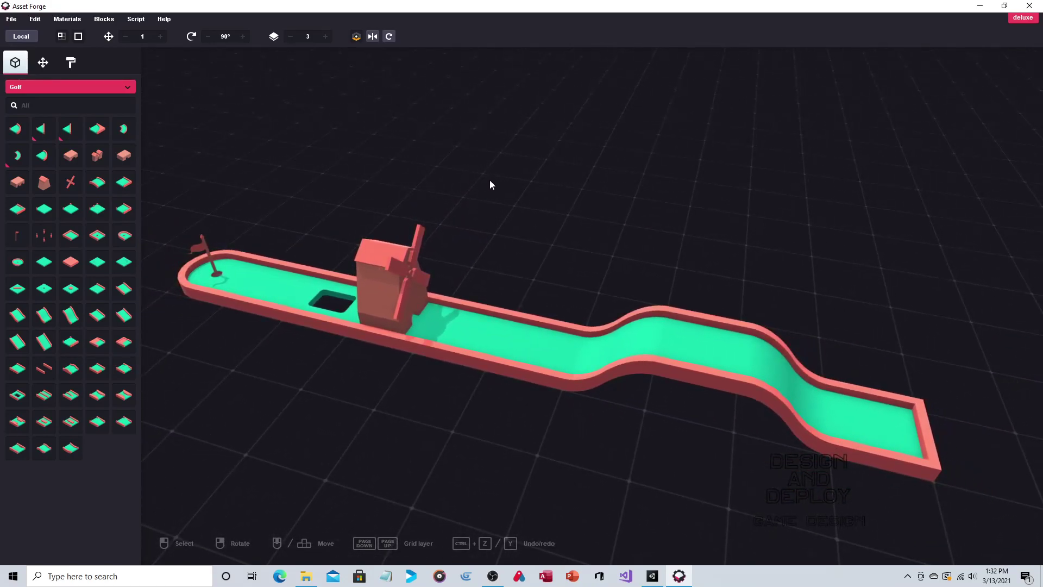
right_click_drag(537, 185, 467, 188)
mouse_move(439, 258)
right_mouse_down()
mouse_move(400, 275)
mouse_move(433, 268)
right_mouse_up()
left_click(448, 453)
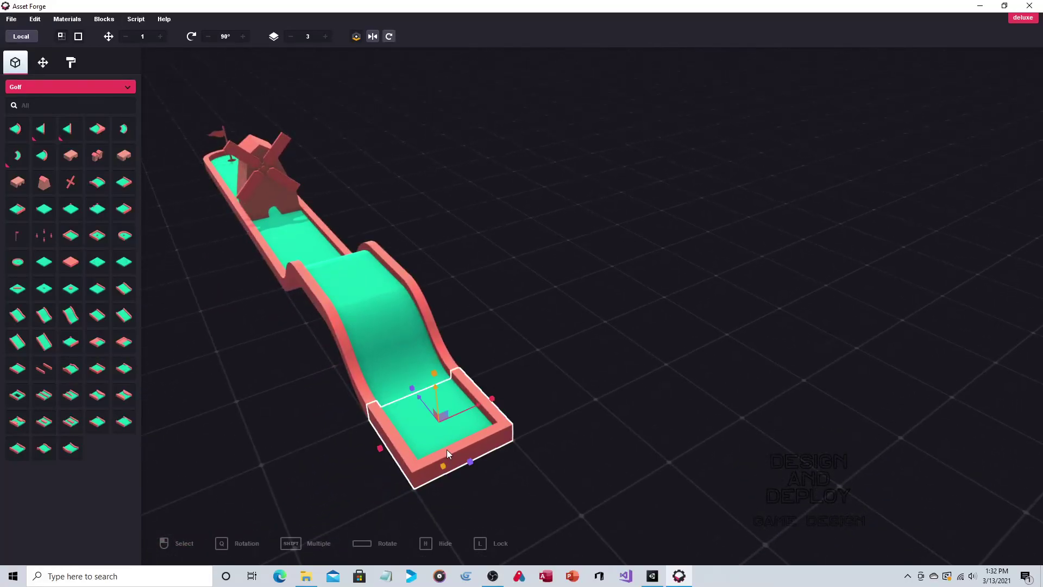
left_click_drag(480, 412, 689, 326)
right_click_drag(540, 344, 501, 366)
left_click(387, 395)
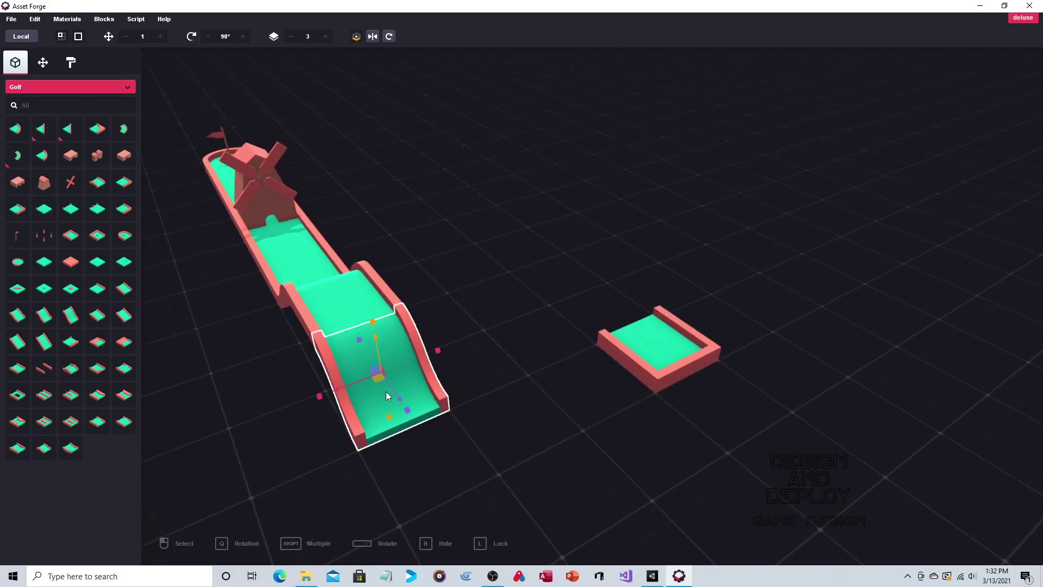
left_click_drag(337, 388, 577, 317)
Move the raised flat tile and the remaining slope tile 3 units sideways to rejoin the detached hump section.
right_click_drag(420, 306, 443, 338)
left_click(442, 354)
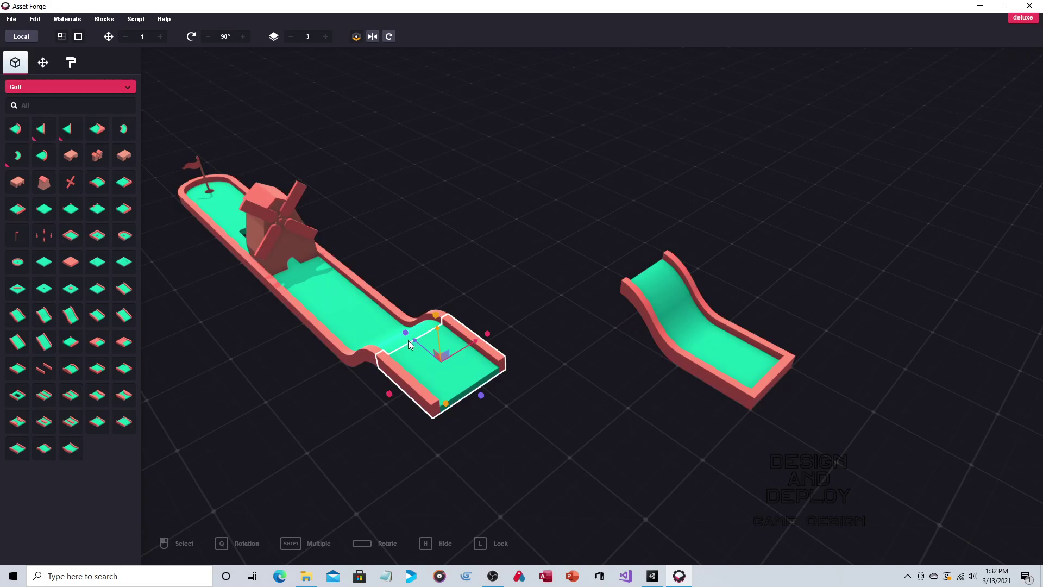
right_click_drag(500, 322, 486, 324)
left_click_drag(368, 363, 576, 309)
left_click(304, 350)
right_click_drag(304, 351, 480, 338)
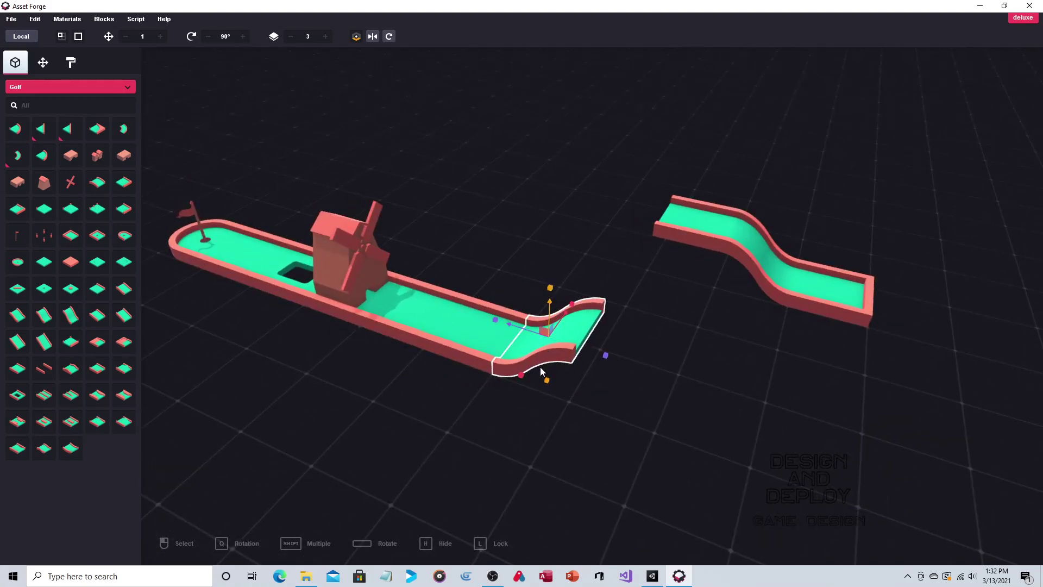
left_click_drag(568, 310, 637, 232)
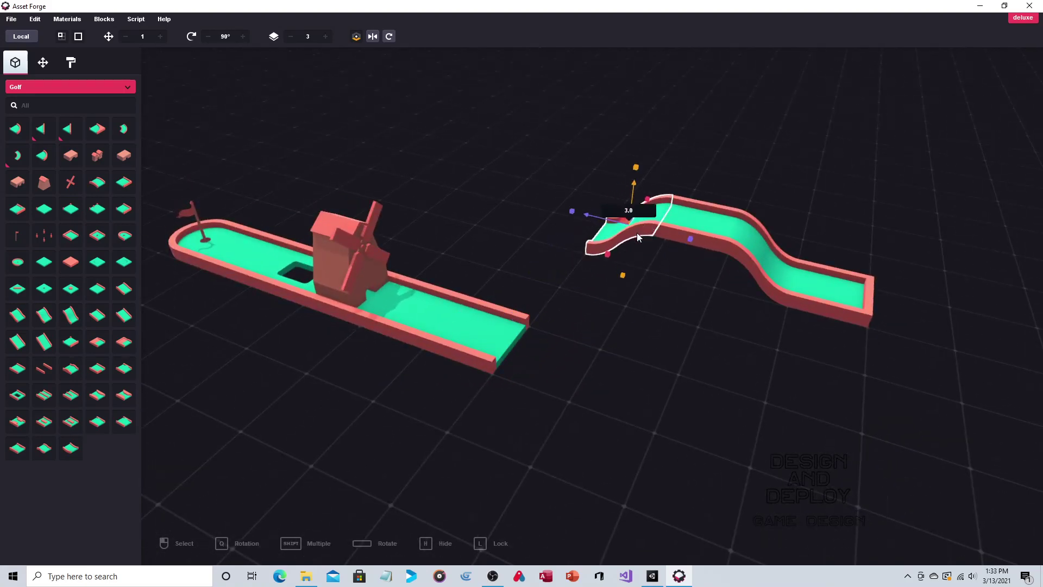
Shift the four tiles of the detached hump section 1 unit each along the lane, away from the windmill end.
right_click_drag(547, 218, 743, 386)
left_click_drag(722, 375, 805, 390)
left_click(695, 337)
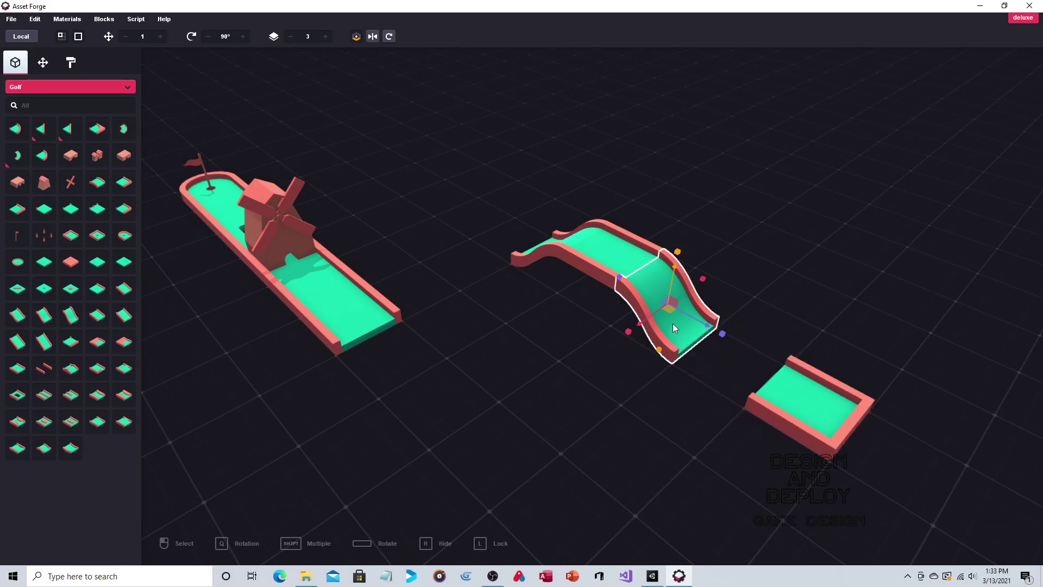
left_click_drag(716, 333, 777, 371)
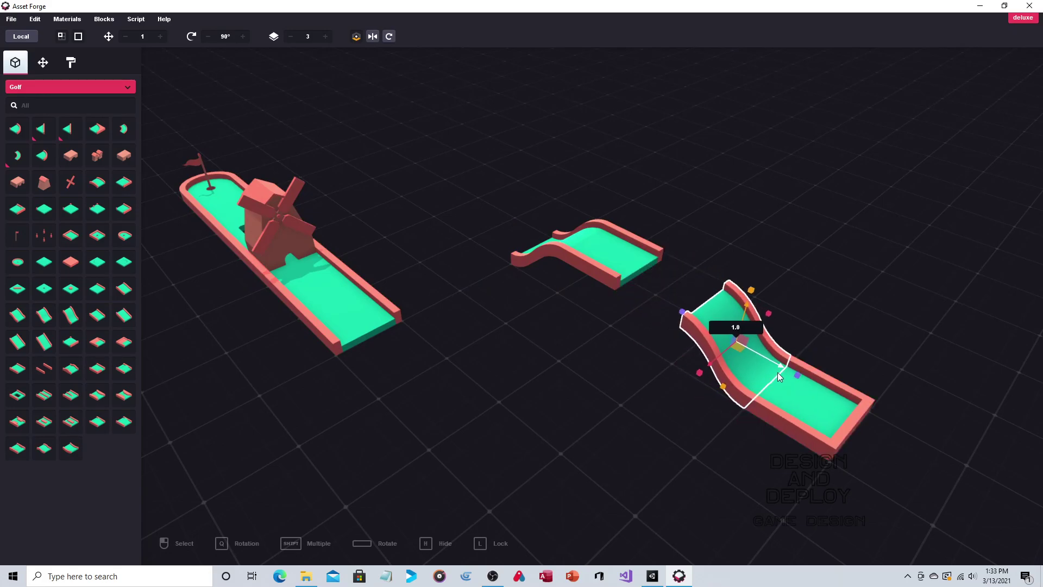
left_click(609, 256)
left_click_drag(578, 236, 611, 255)
key("Escape")
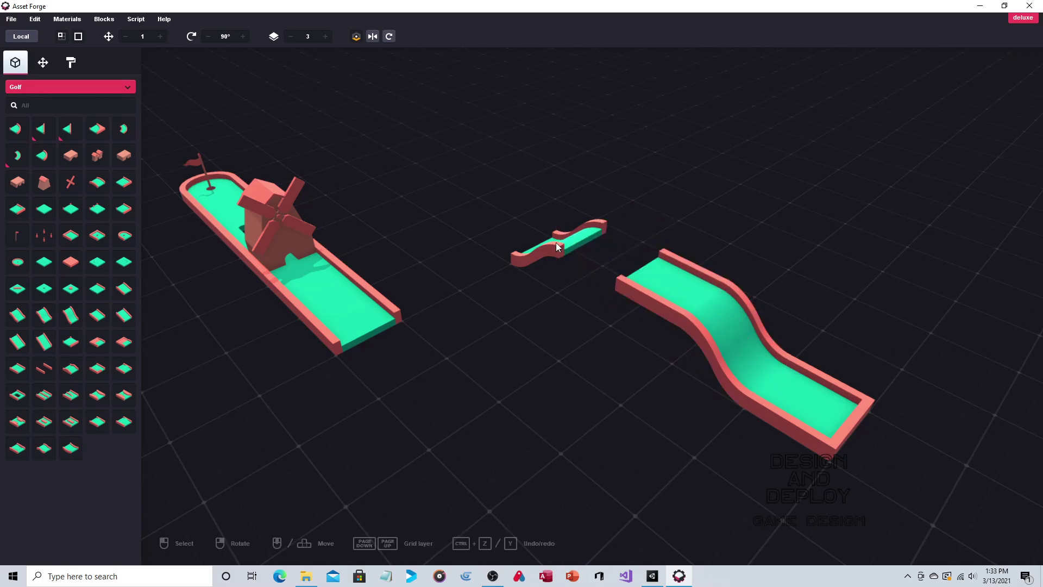
left_click(558, 247)
left_click_drag(530, 224, 578, 254)
Place a square corner tile at the hump section's near end and rotate it to open toward the windmill lane.
right_click_drag(633, 207, 369, 317)
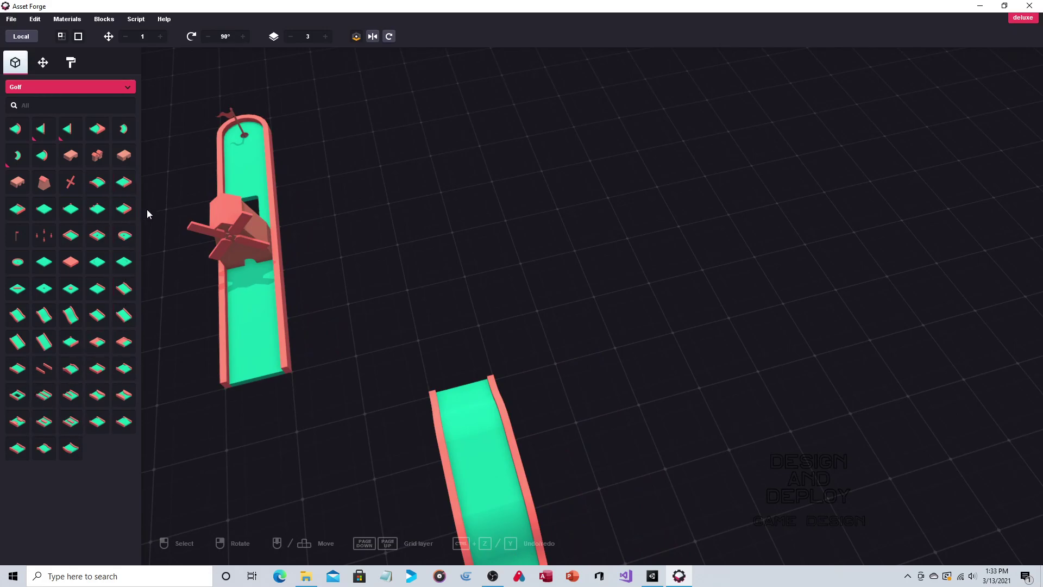
left_click(455, 370)
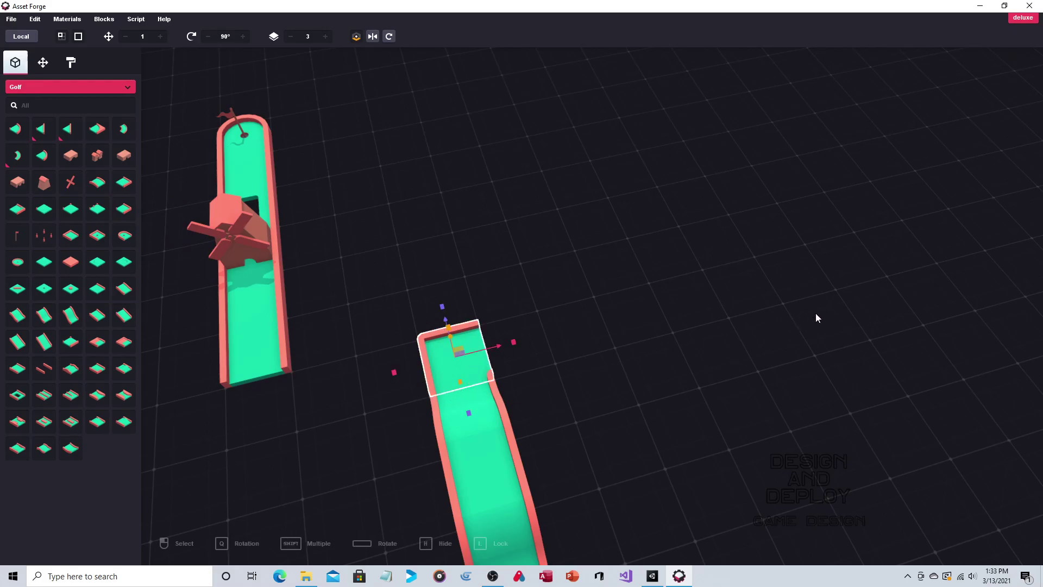
right_click_drag(400, 60, 439, 148)
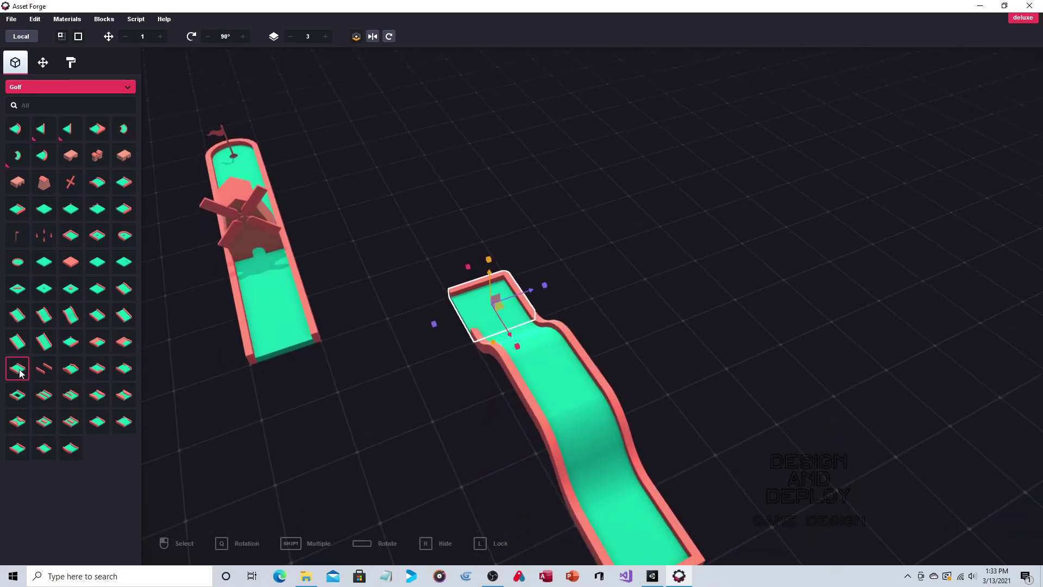
Add two straight tiles from the corner toward the windmill lane, each rotated 90° to run across.
left_click(22, 427)
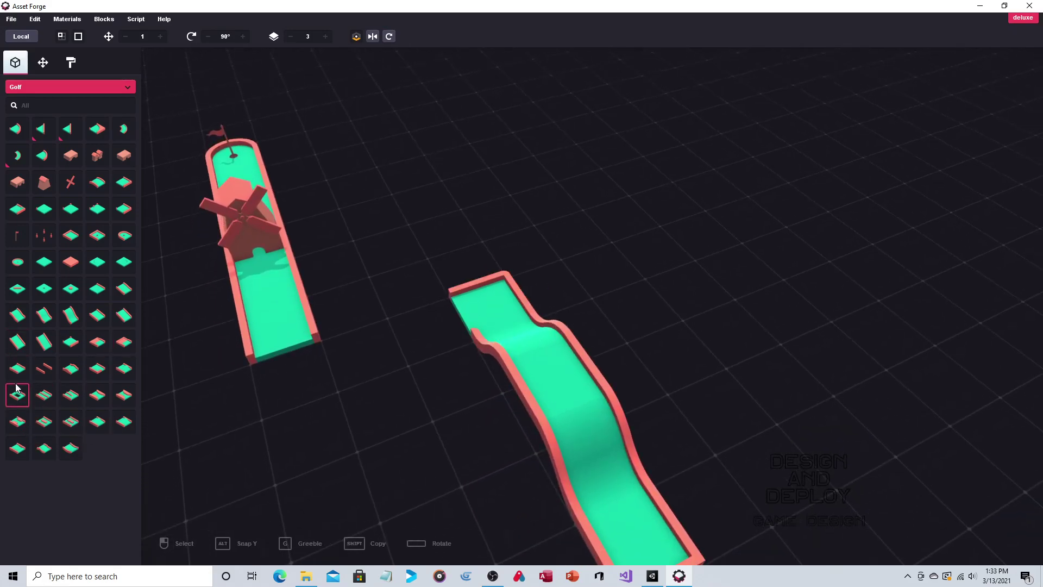
left_click(410, 346)
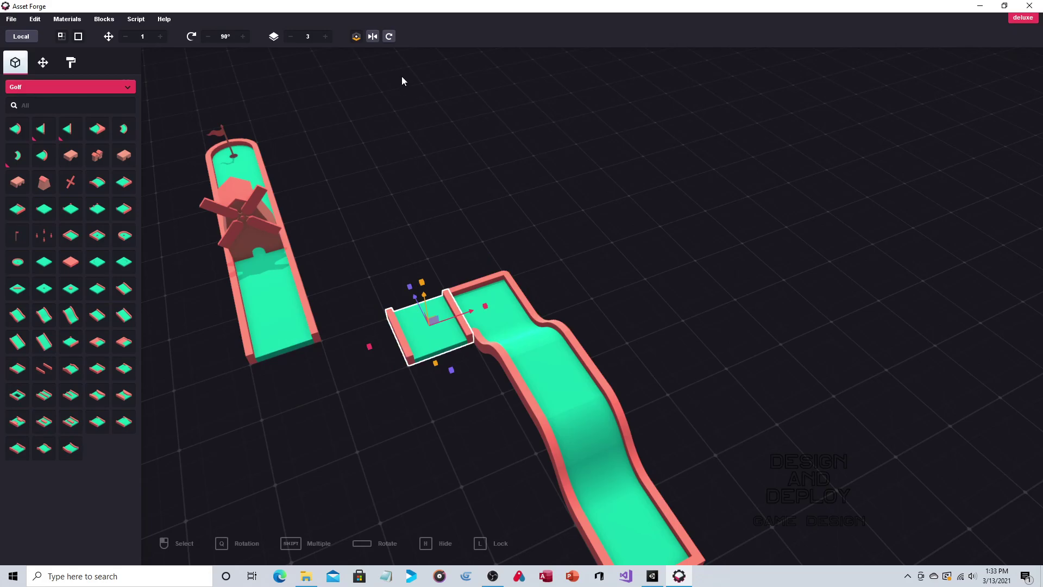
left_click(394, 40)
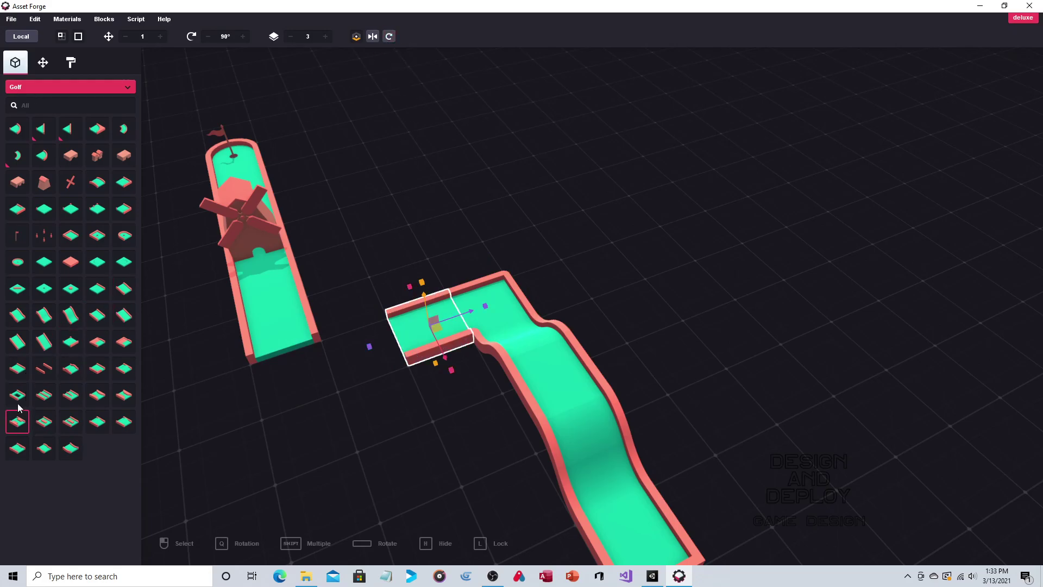
left_click(17, 371)
left_click(362, 335)
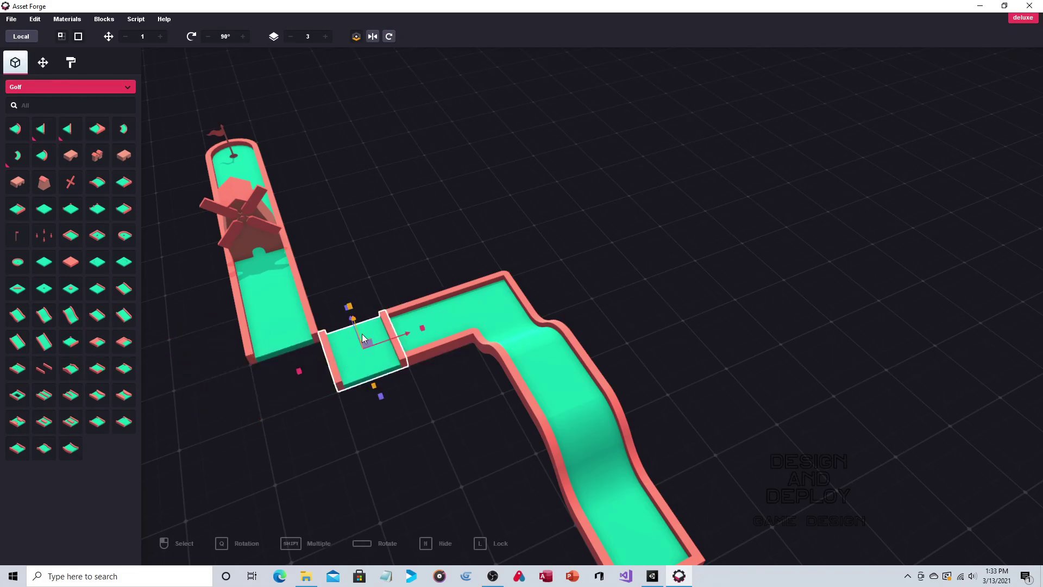
left_click(373, 143)
Place a single-walled side tile where the windmill lane meets the cross lane and rotate its wall to the outer edge.
right_click_drag(373, 144, 471, 116)
scroll(419, 128, "up", 3)
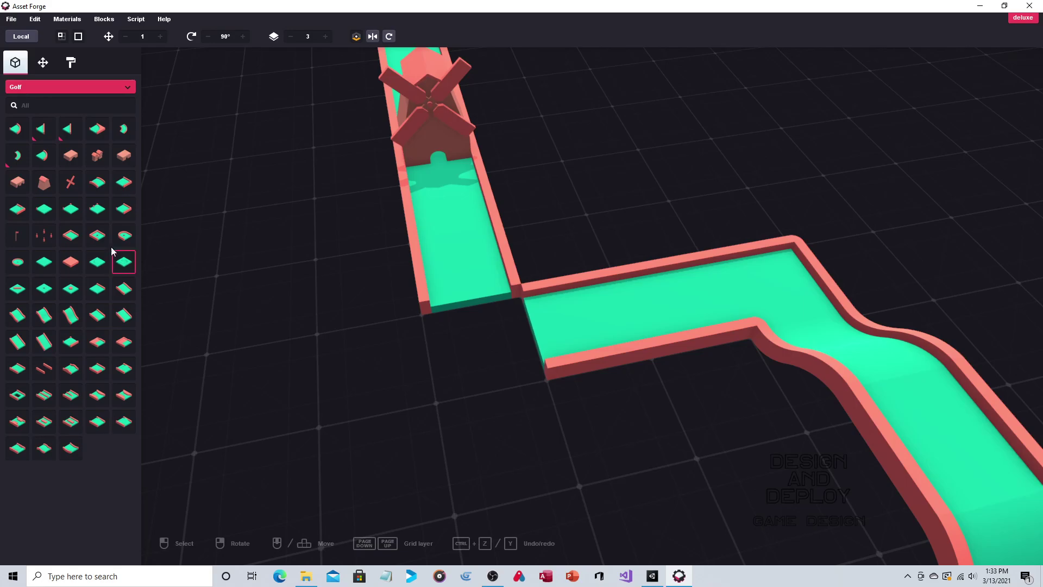
left_click(99, 213)
left_click(98, 290)
left_click(470, 367)
left_click(389, 36)
left_click(388, 36)
left_click(389, 36)
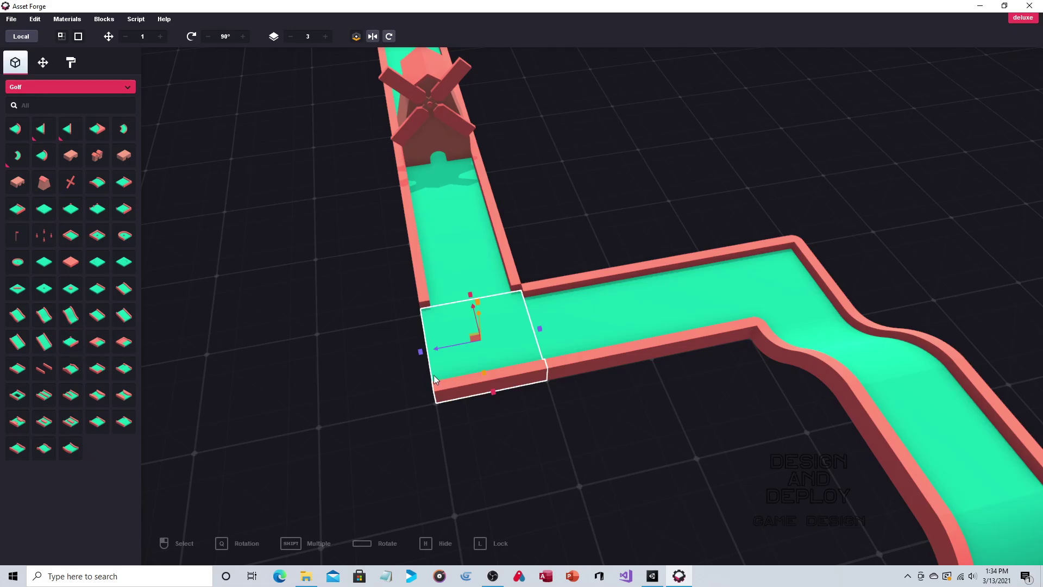
Replace the junction's side tile with a one-walled tile that has two corner posts, rotating its wall to the outer edge.
key("Delete")
left_click(71, 340)
left_click(471, 366)
left_click(389, 37)
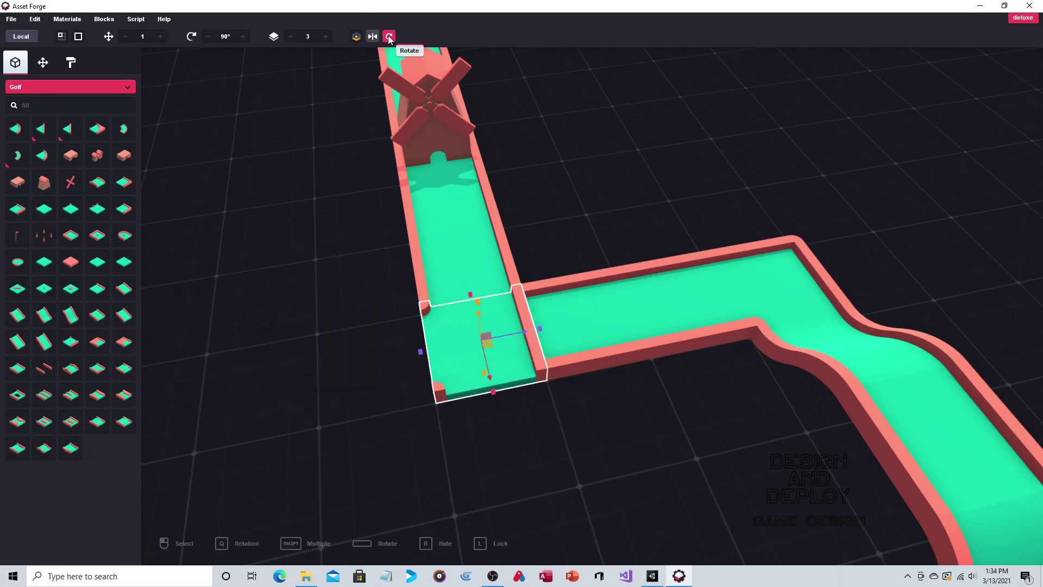
left_click(389, 36)
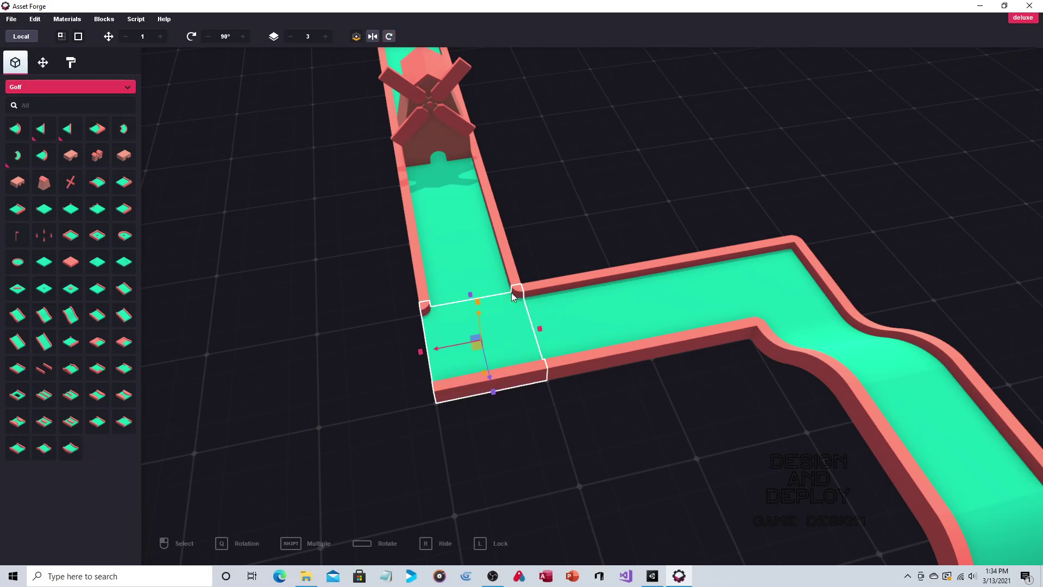
left_click(560, 266)
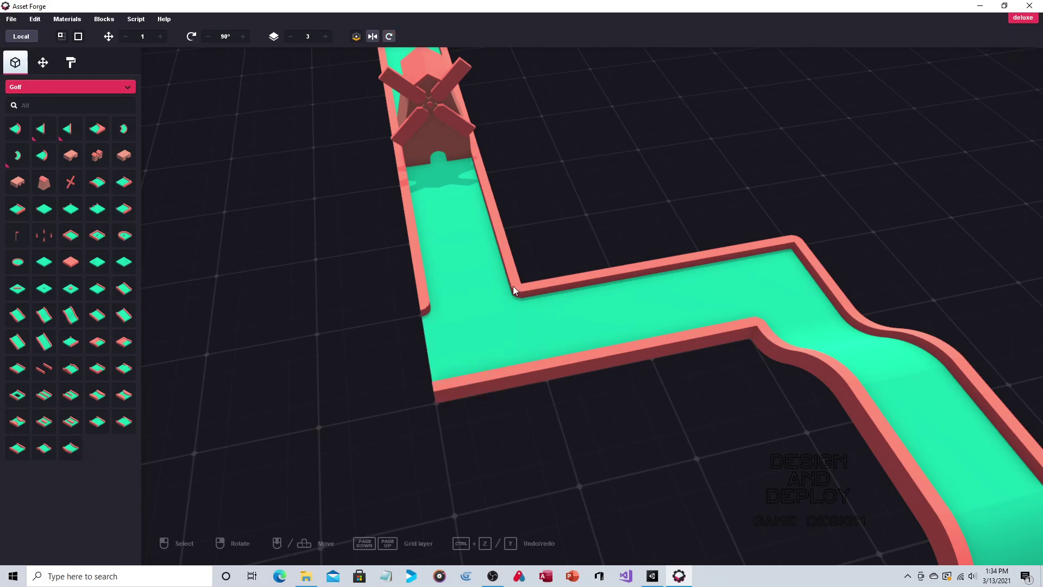
Add a straight tile on the open side of the junction, rotated 90° to continue the cross lane.
right_click_drag(636, 198, 616, 197)
middle_click_drag(616, 197, 645, 197)
right_click_drag(645, 202, 584, 241)
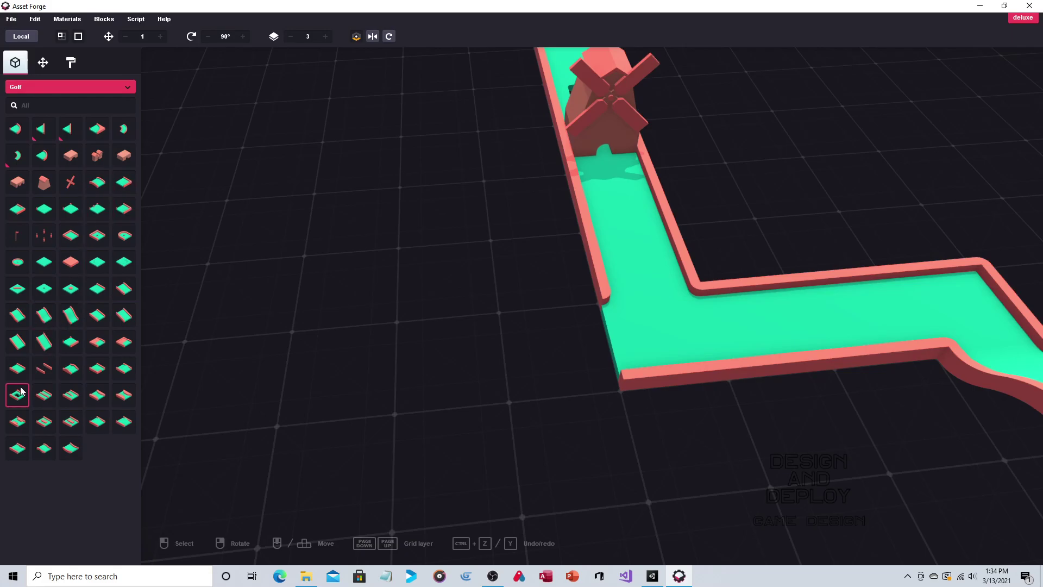
left_click(17, 368)
left_click(534, 347)
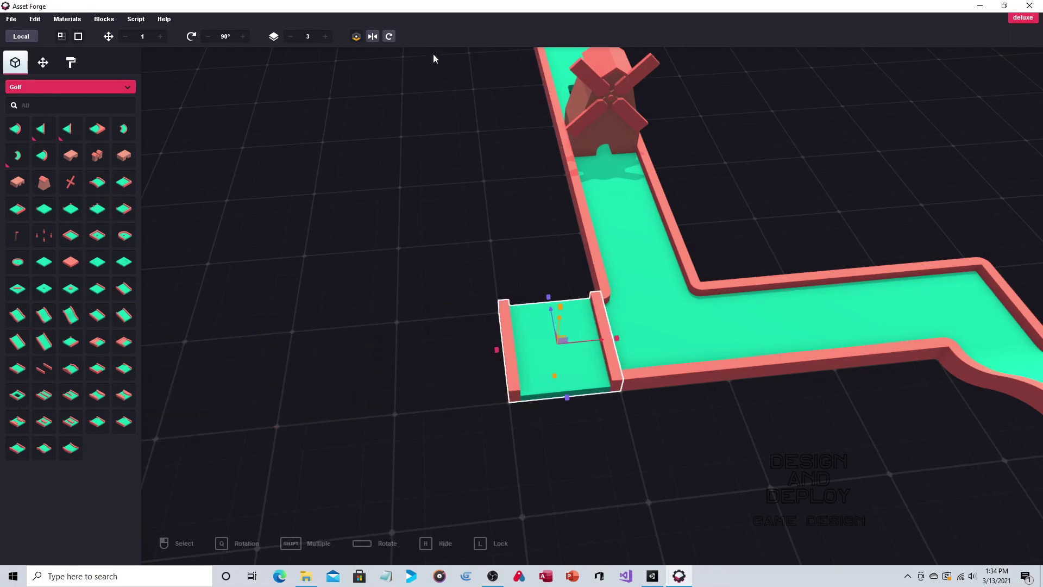
left_click(389, 36)
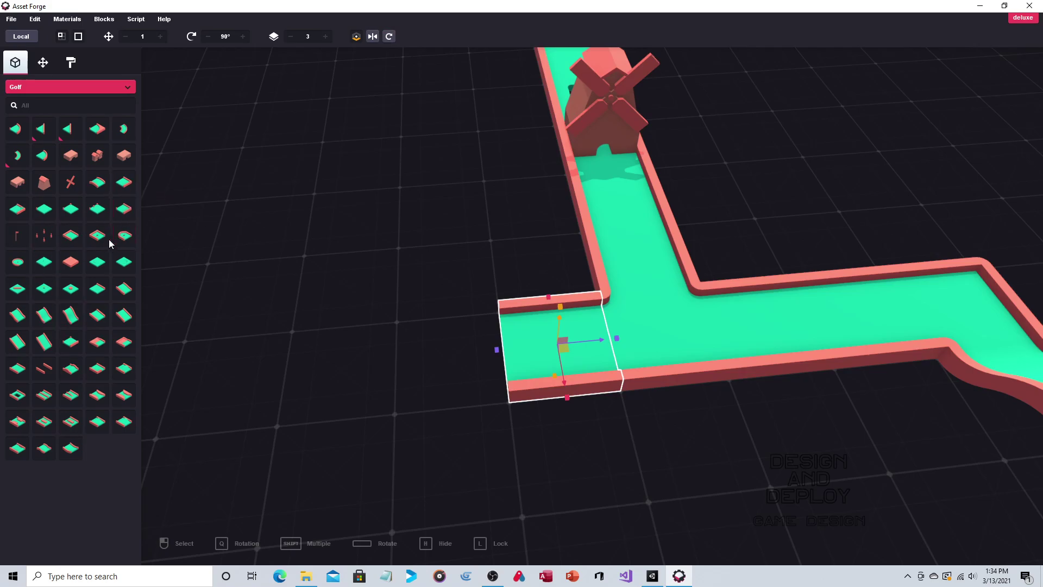
Close off the extended cross lane with a square end tile, rotated so its open side meets the straight tile.
left_click(70, 235)
left_click(428, 337)
left_click(395, 37)
right_click_drag(484, 146, 798, 321)
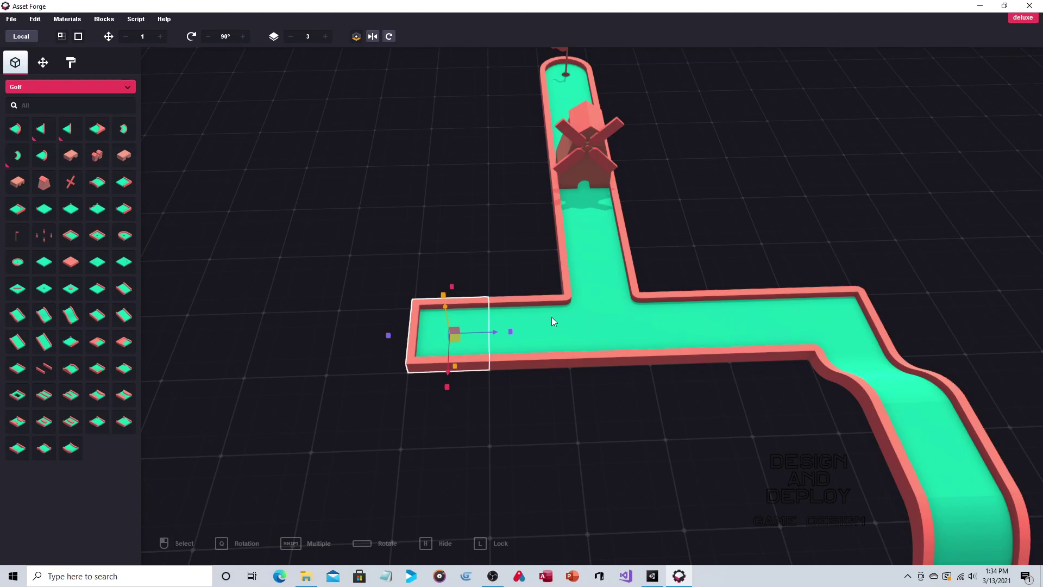
left_click(684, 223)
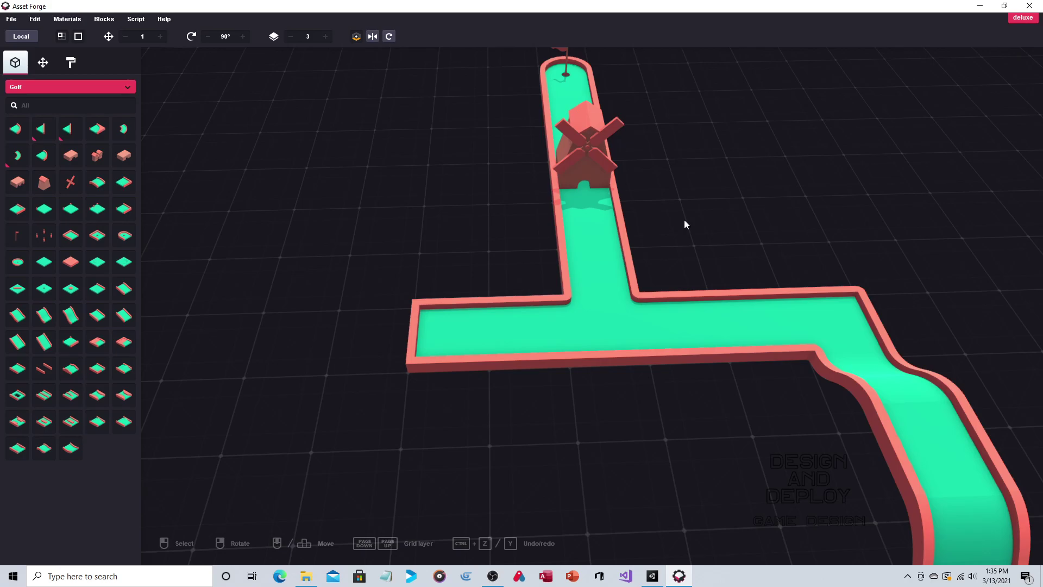
Examine the whole course layout from several angles, from the flag end to the hump section.
right_click_drag(689, 207, 784, 223)
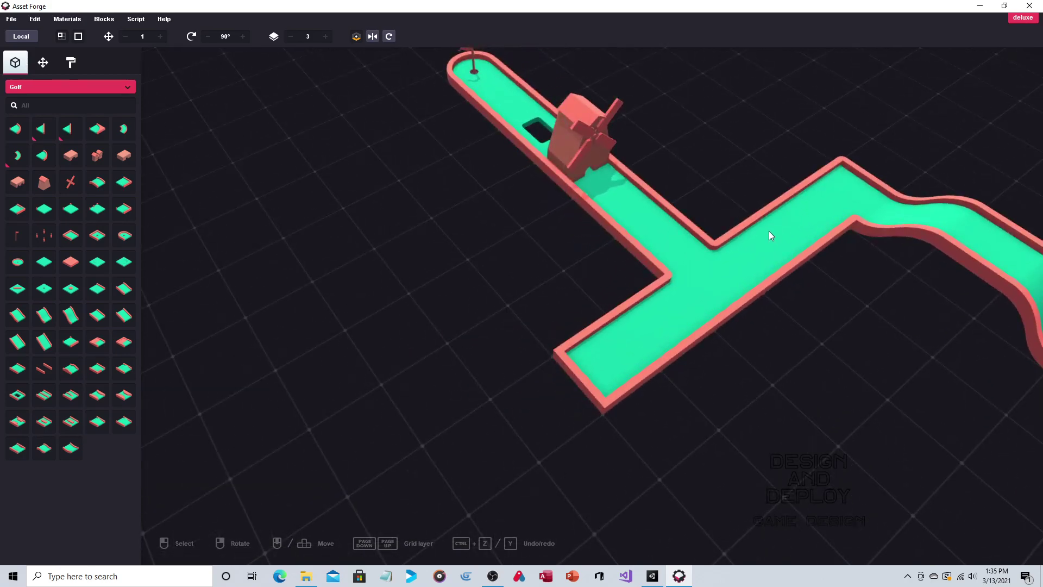
right_click_drag(656, 126, 749, 122)
middle_click_drag(749, 122, 622, 236)
scroll(622, 235, "down", 2)
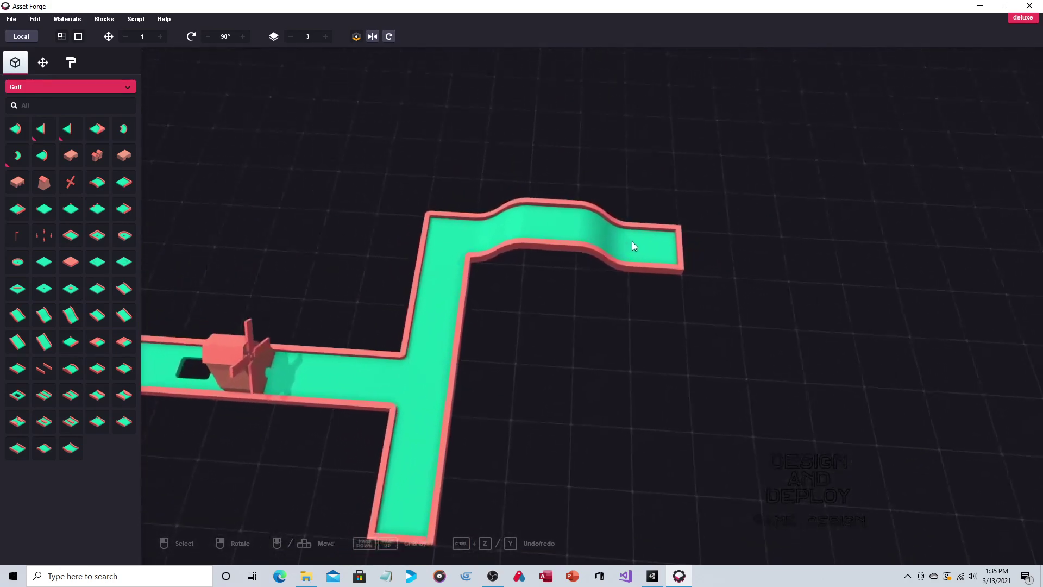
right_click_drag(631, 241, 641, 240)
middle_click_drag(636, 282, 702, 245)
right_click_drag(702, 244, 701, 246)
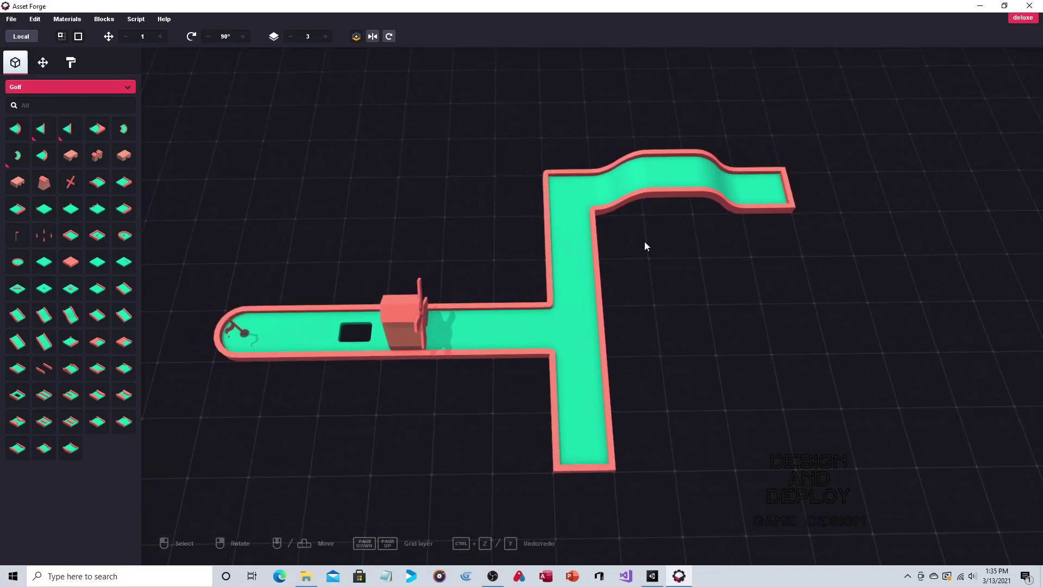
Open the model export settings and check the available formats and presets.
left_click(11, 19)
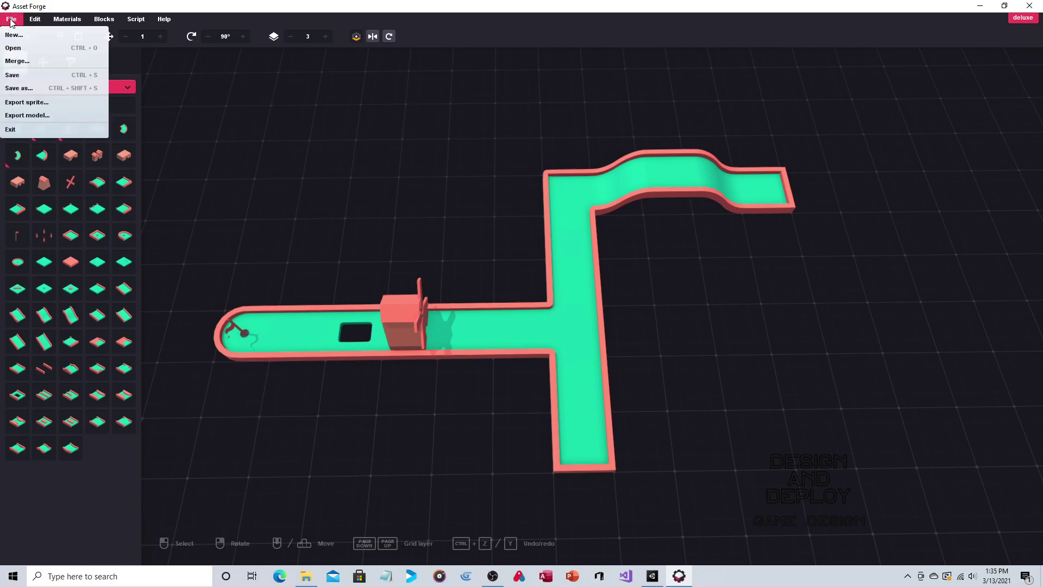
left_click(55, 115)
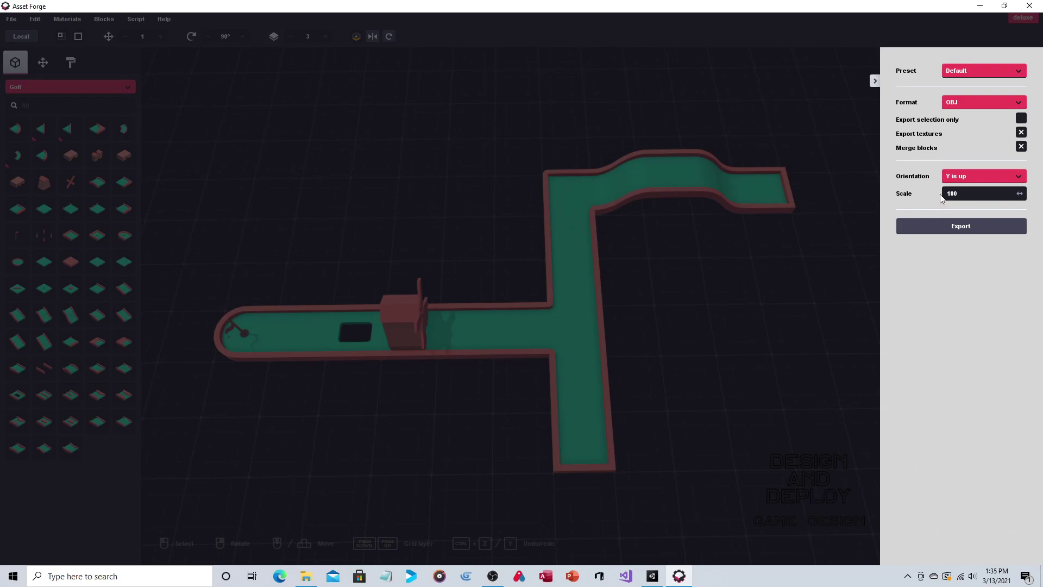
left_click(970, 102)
left_click(959, 71)
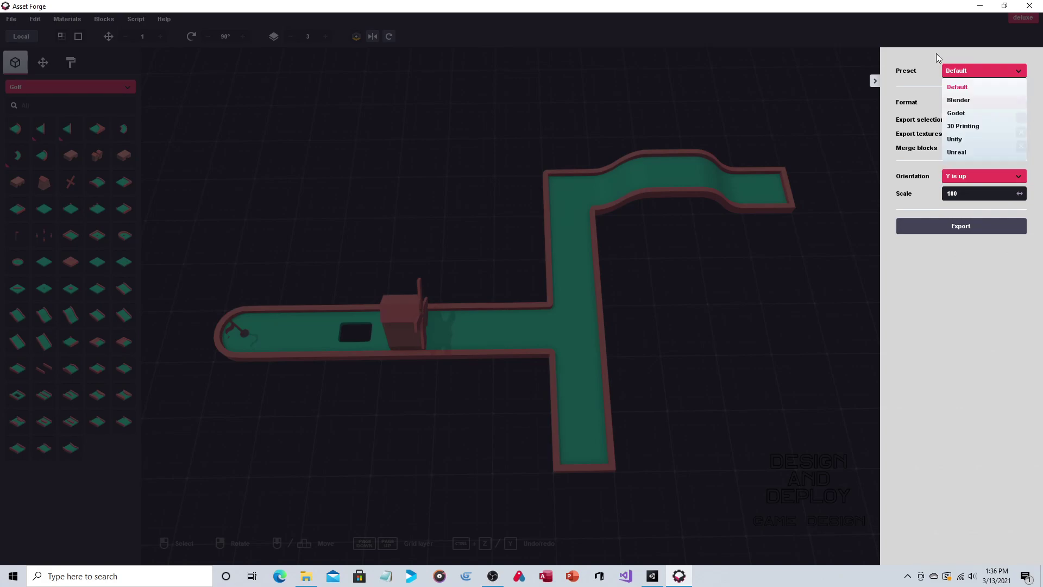
left_click(937, 53)
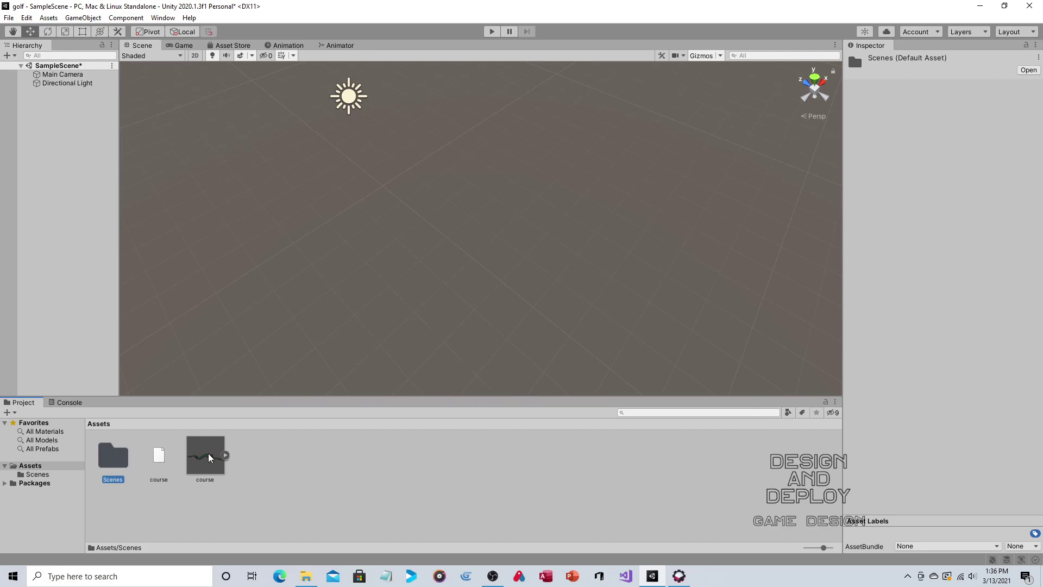
Switch to Unity, add the imported course model to SampleScene and frame it in the scene view.
left_click_drag(204, 464, 66, 167)
right_click_drag(517, 172, 577, 156)
middle_click_drag(529, 182, 566, 187)
key("f")
left_click(261, 266)
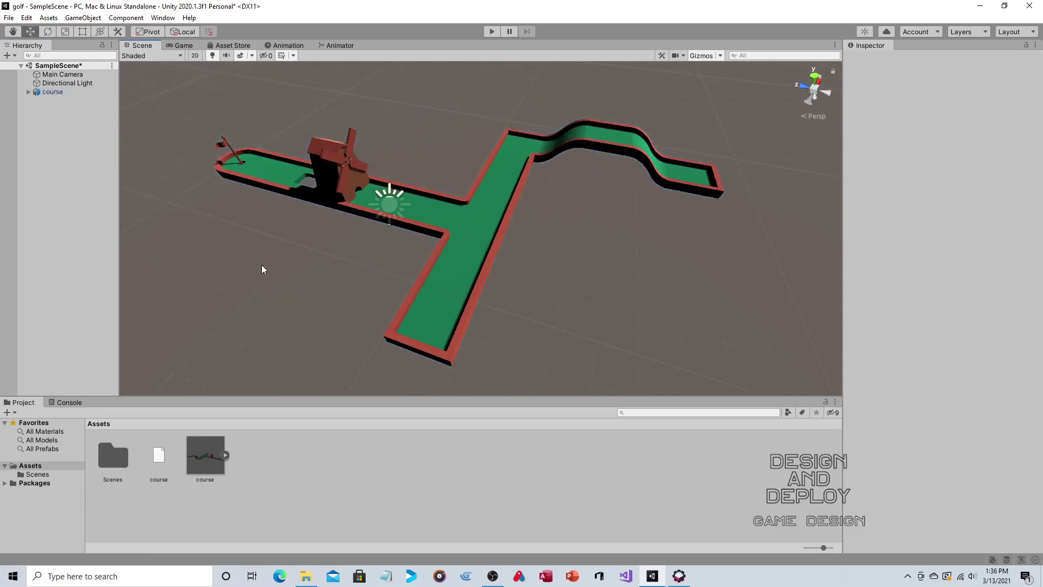
left_click_drag(591, 275, 445, 237, "alt")
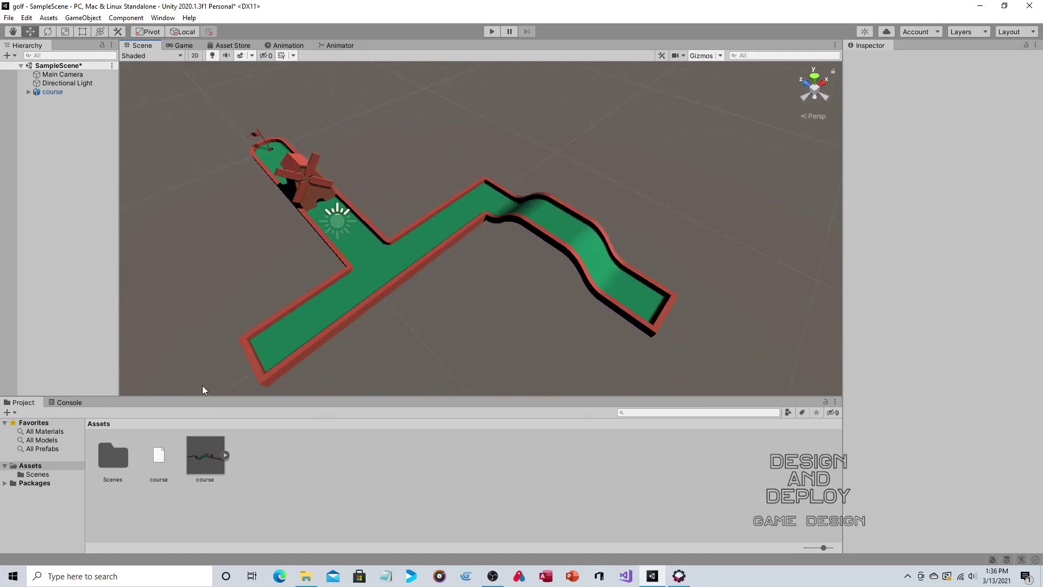
left_click_drag(369, 340, 415, 314, "alt")
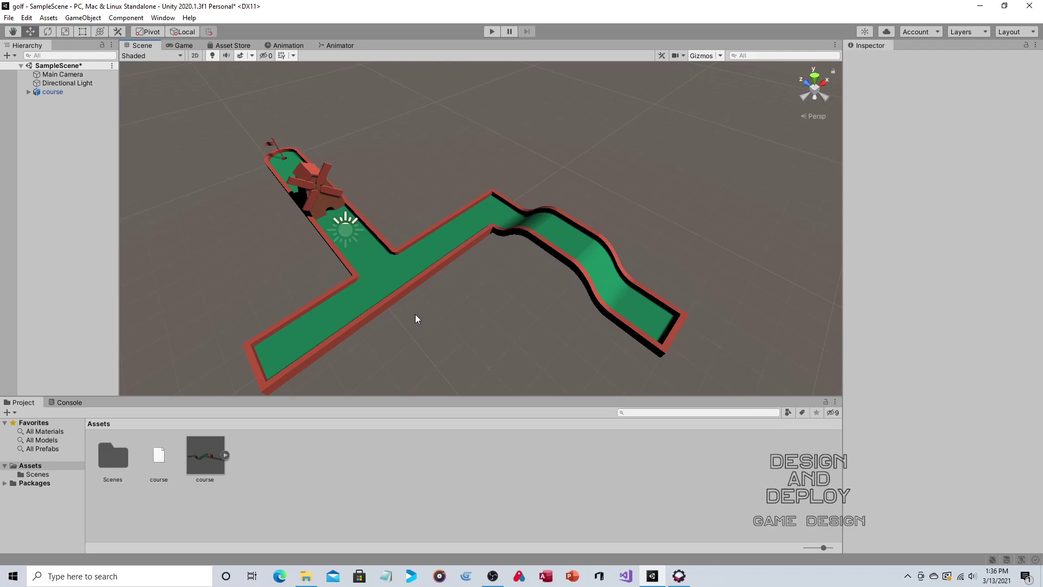
Switch to Asset Forge, close the export settings and select the cross lane's end tile to check the tile size.
left_click(679, 578)
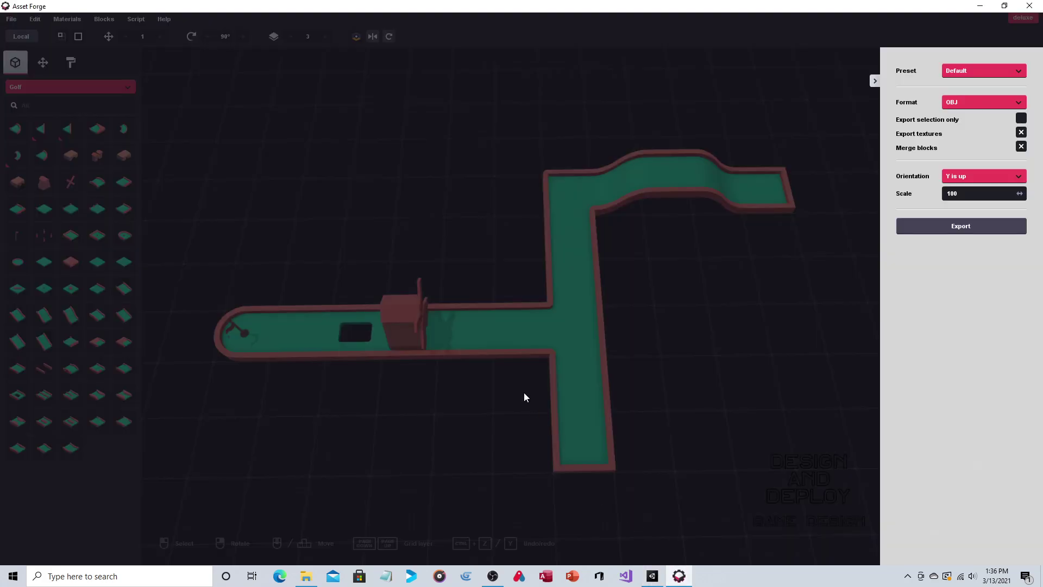
left_click(875, 81)
left_click(581, 445)
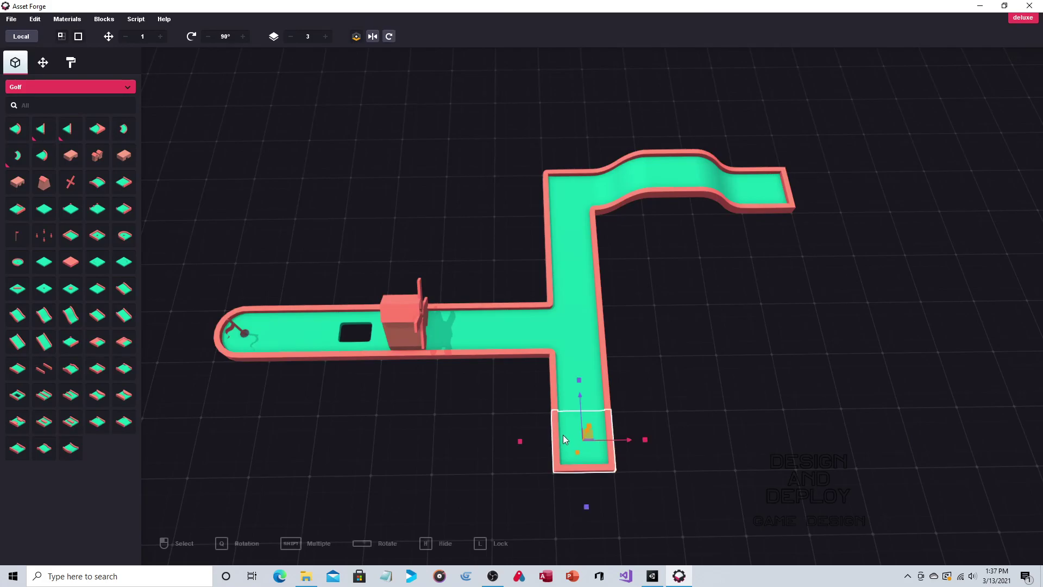
Switch to Unity and compare the course's size with a temporary default cube raised to Y 0.83.
left_click(652, 576)
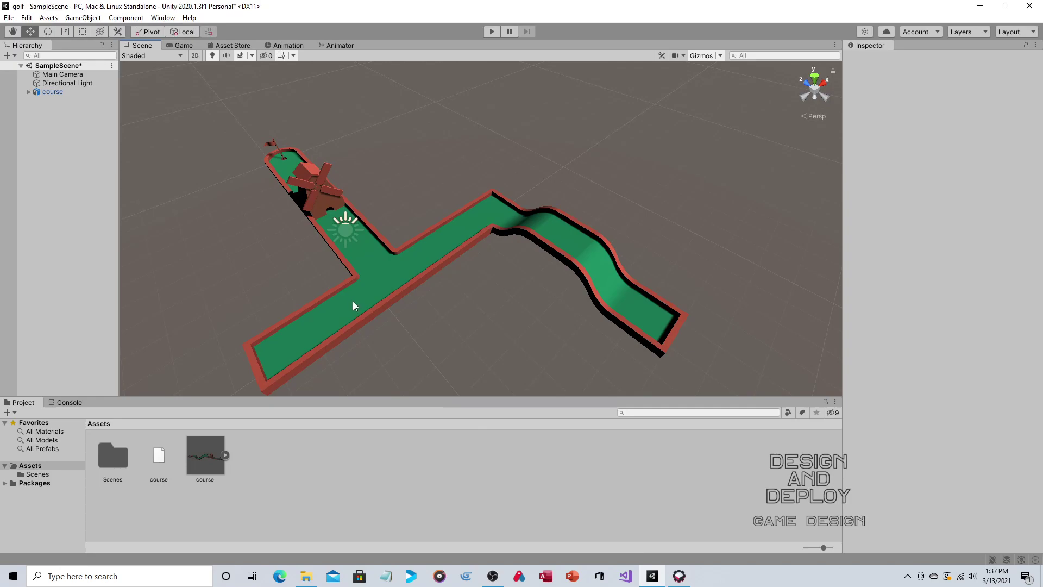
left_click(82, 18)
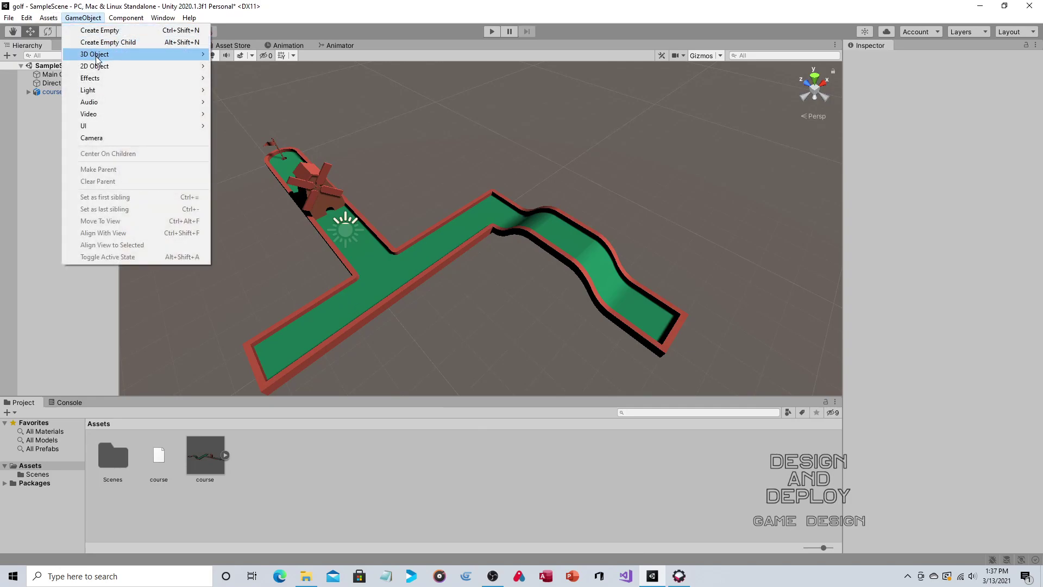
mouse_move(97, 56)
left_click(233, 55)
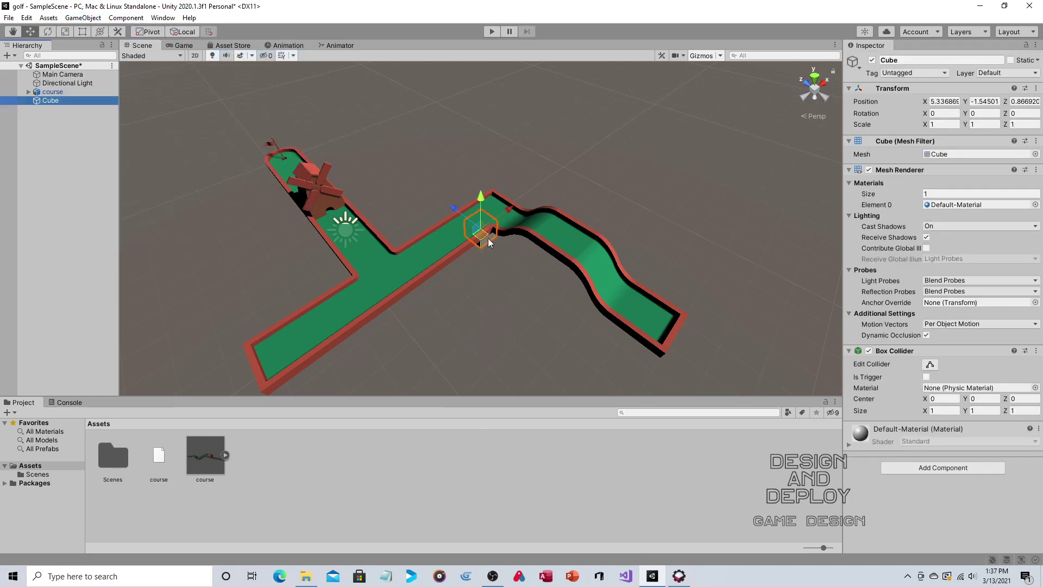
left_click_drag(482, 198, 481, 154)
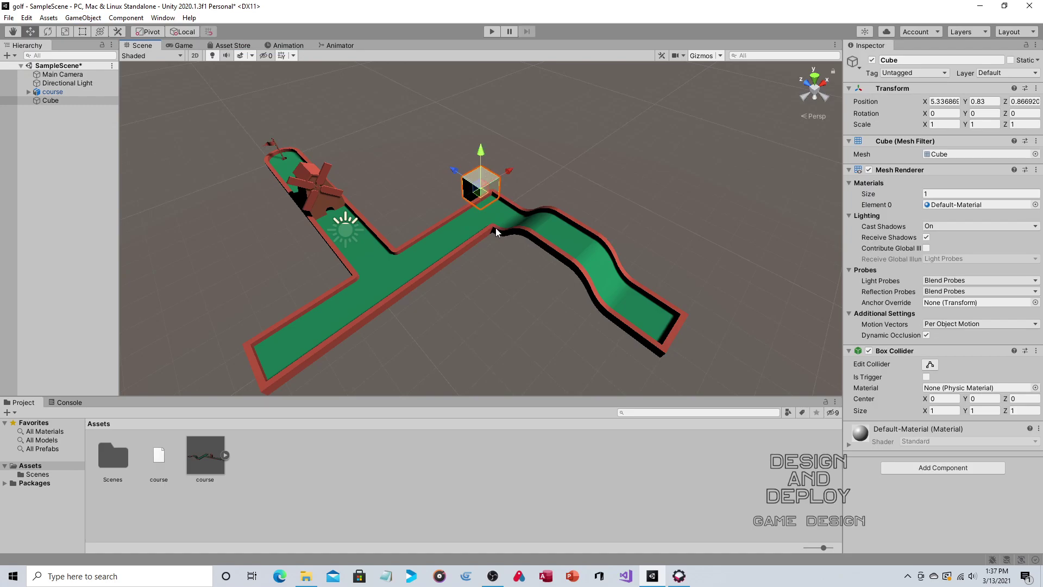
left_click(54, 100)
key("Delete")
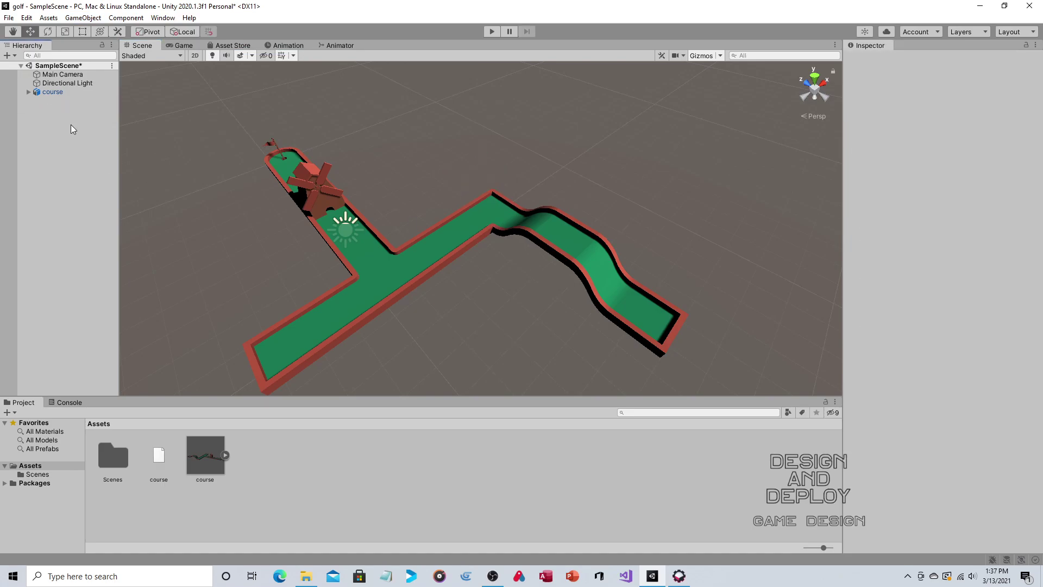
Set the course model's import Scale Factor to 4 and apply the change.
middle_click_drag(370, 178, 422, 192)
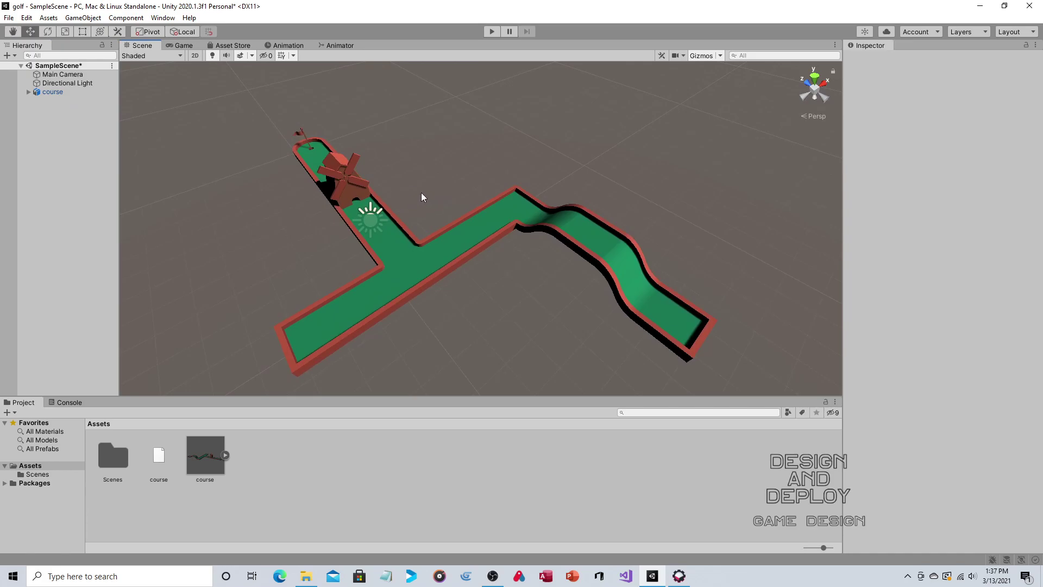
left_click(205, 455)
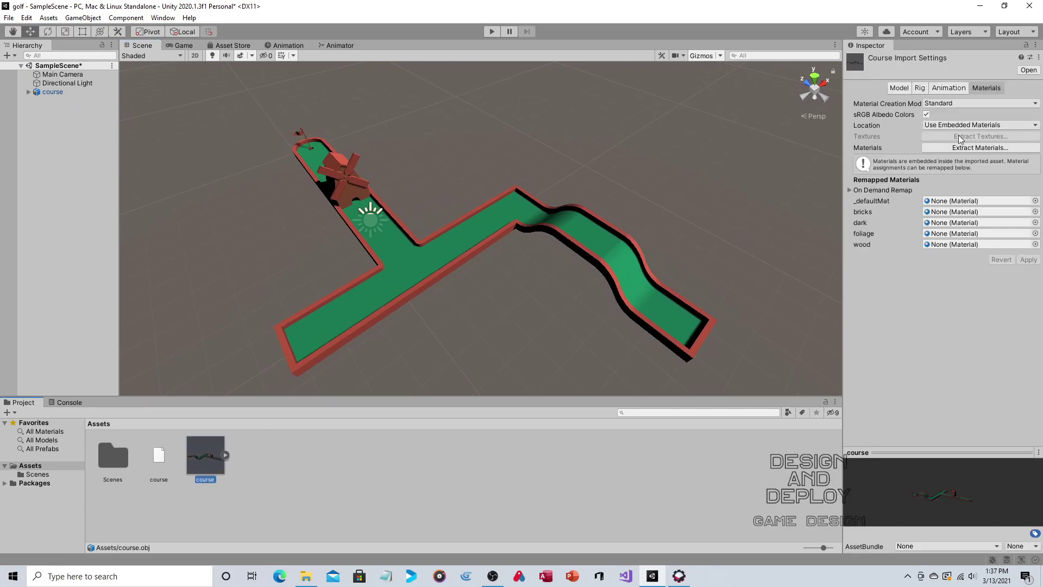
left_click(502, 451)
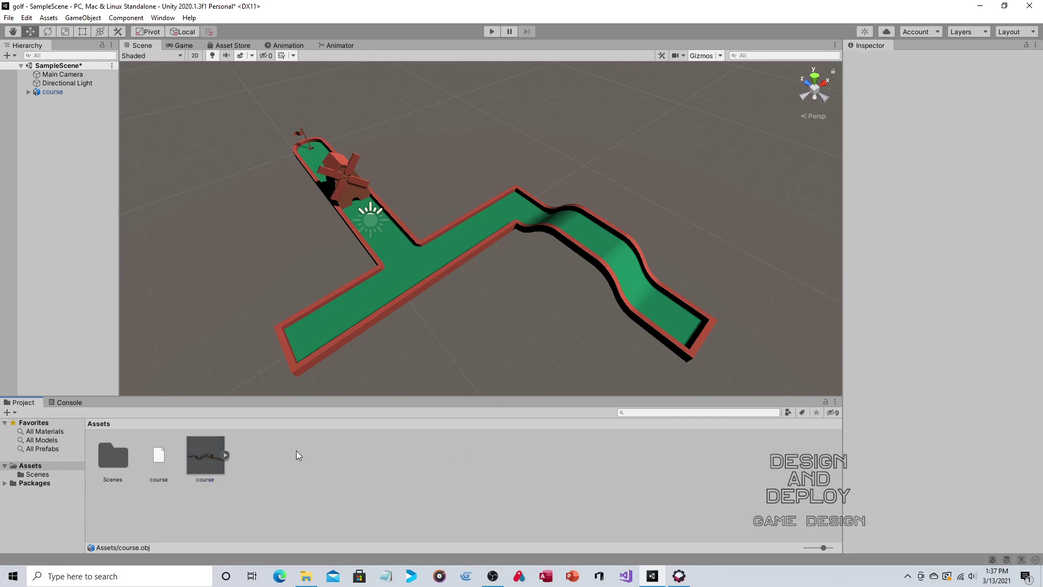
left_click(214, 458)
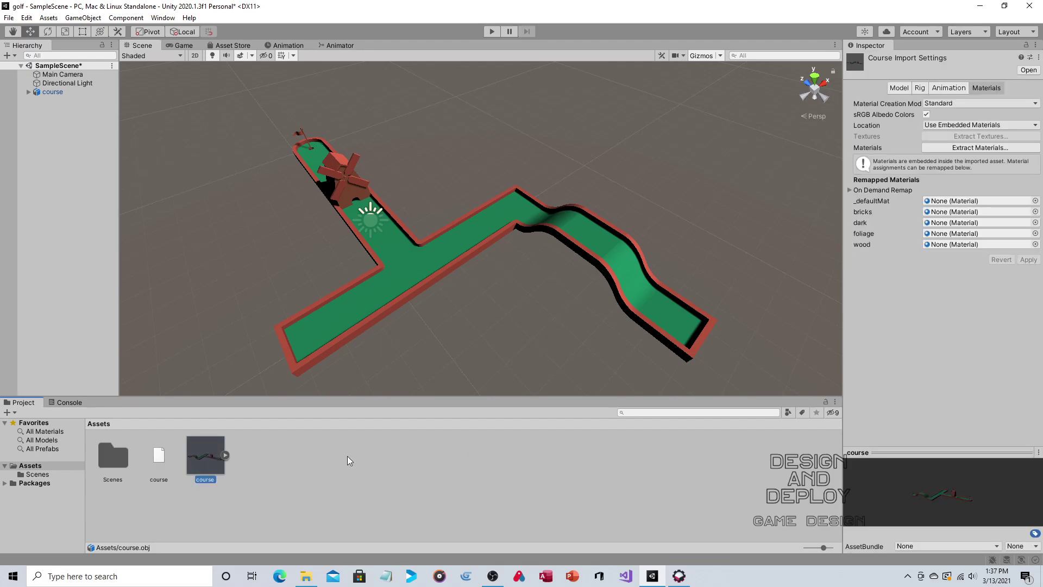
left_click(898, 87)
left_click(930, 113)
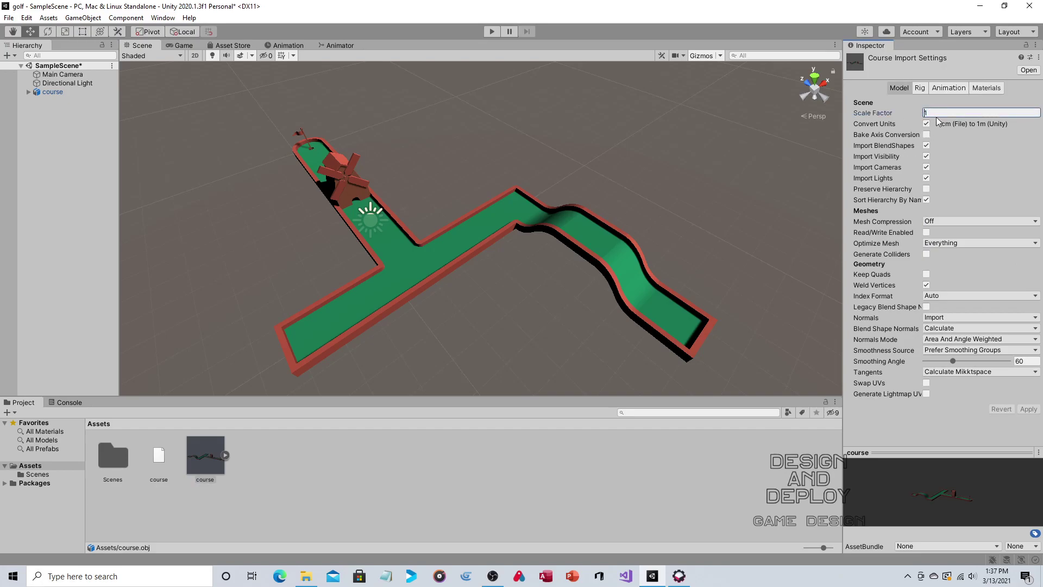
type("4")
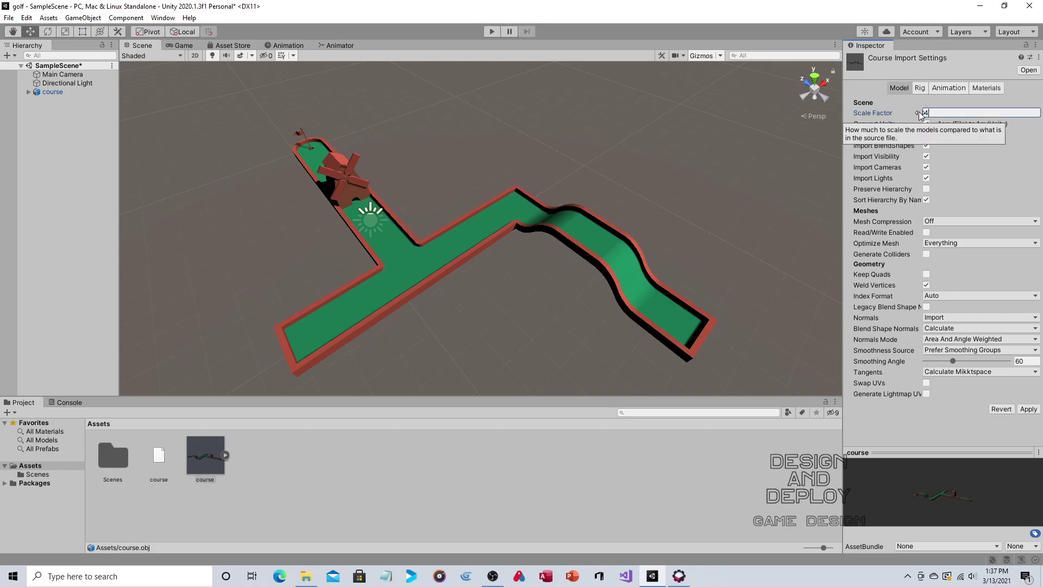
left_click(1029, 409)
scroll(650, 258, "down", 5)
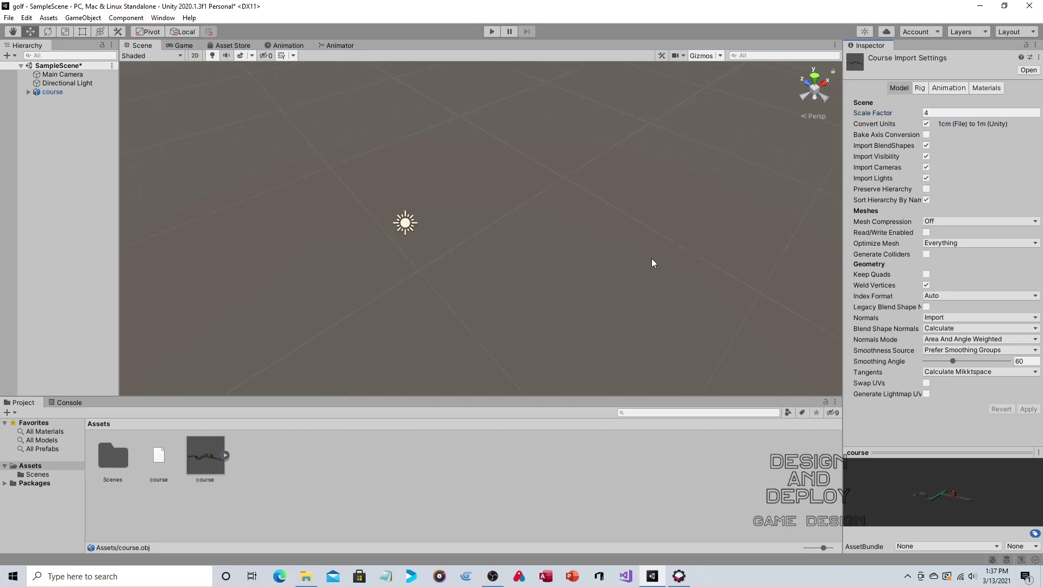
scroll(624, 257, "down", 5)
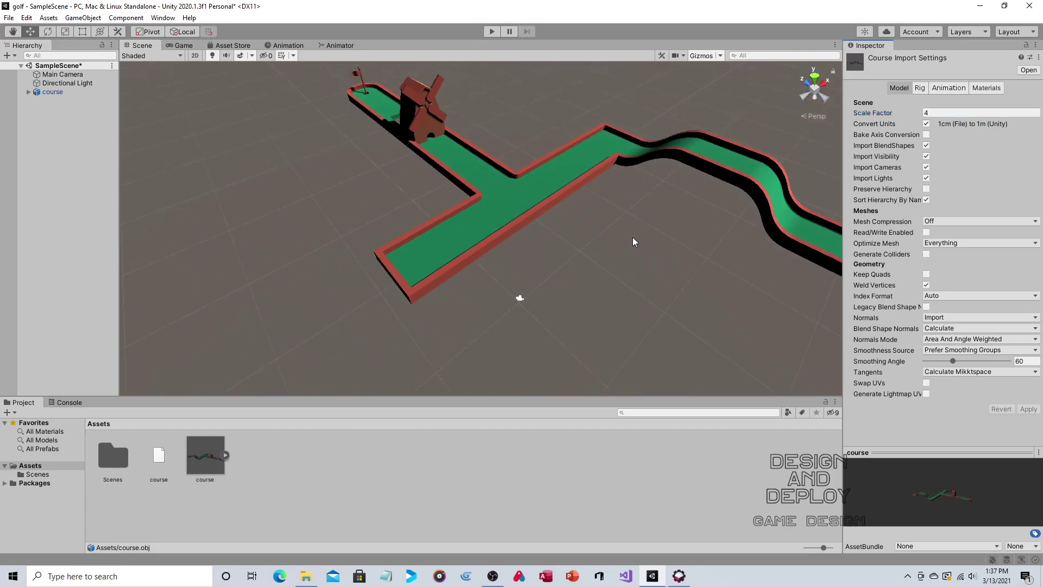
left_click(568, 257)
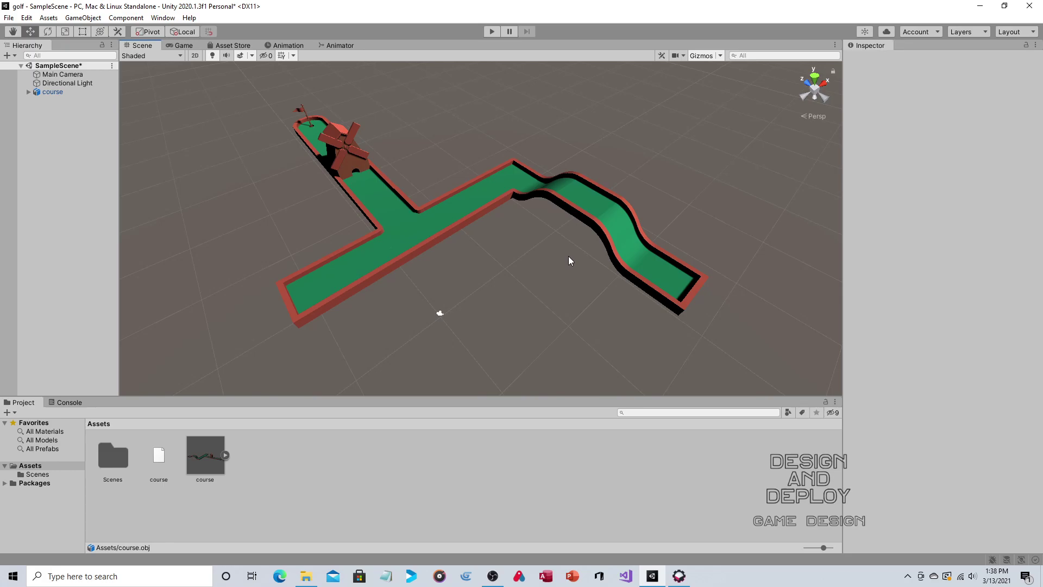
Inspect the rescaled course in the scene view from several sides.
right_click_drag(462, 238, 523, 226)
middle_click_drag(451, 246, 521, 266)
right_click_drag(521, 265, 478, 275)
middle_click_drag(492, 264, 433, 190)
mouse_move(432, 190)
right_mouse_down()
mouse_move(414, 192)
mouse_move(428, 207)
right_mouse_up()
right_click_drag(425, 154, 446, 165)
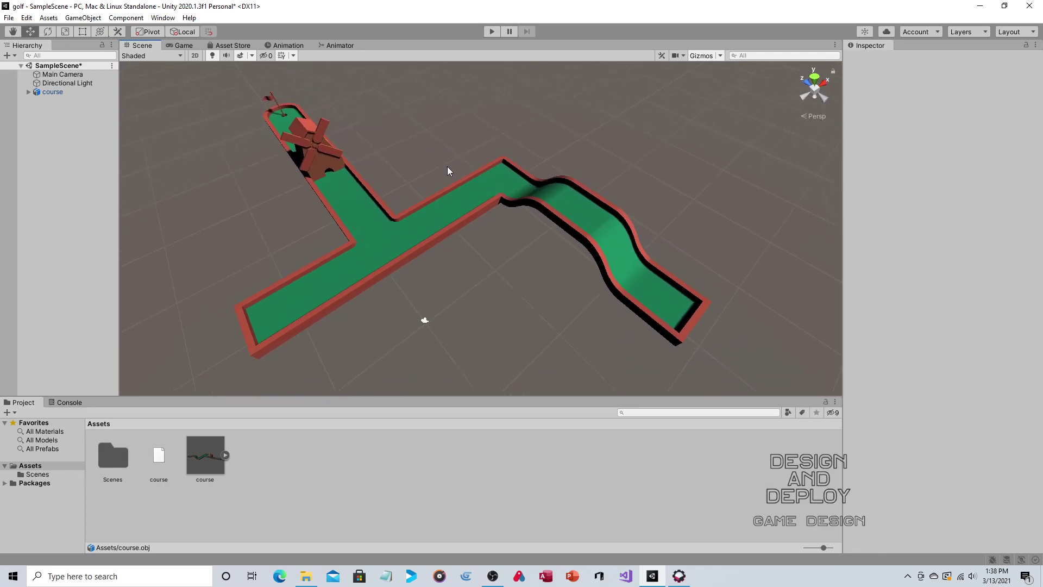